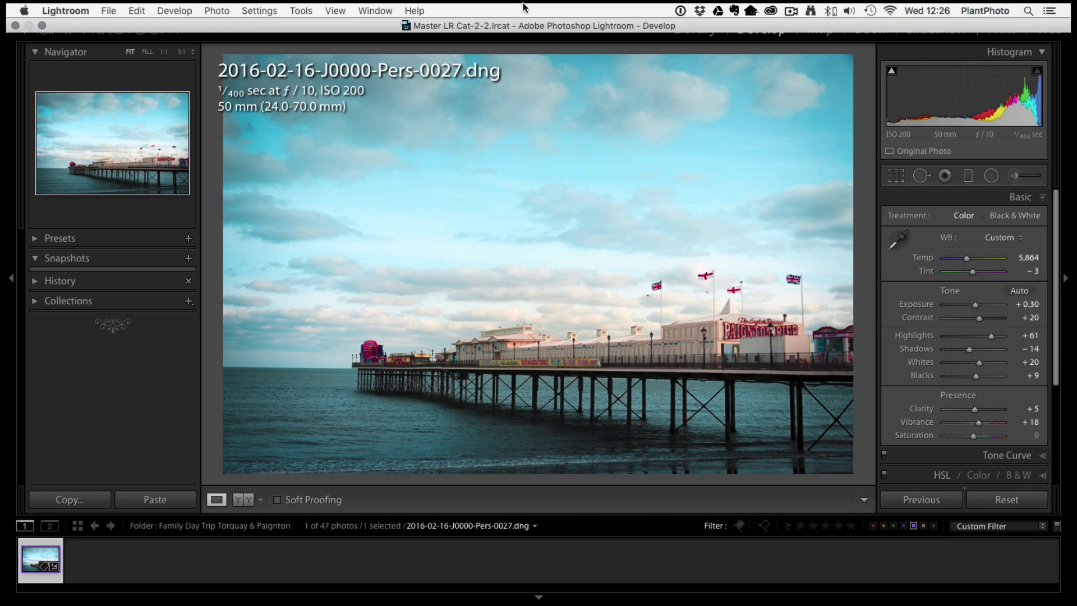
Show the Paignton Pier photo full-screen in the Develop module, next to the Spot Removal tool.
{"action": "key", "text": "shift+f"}
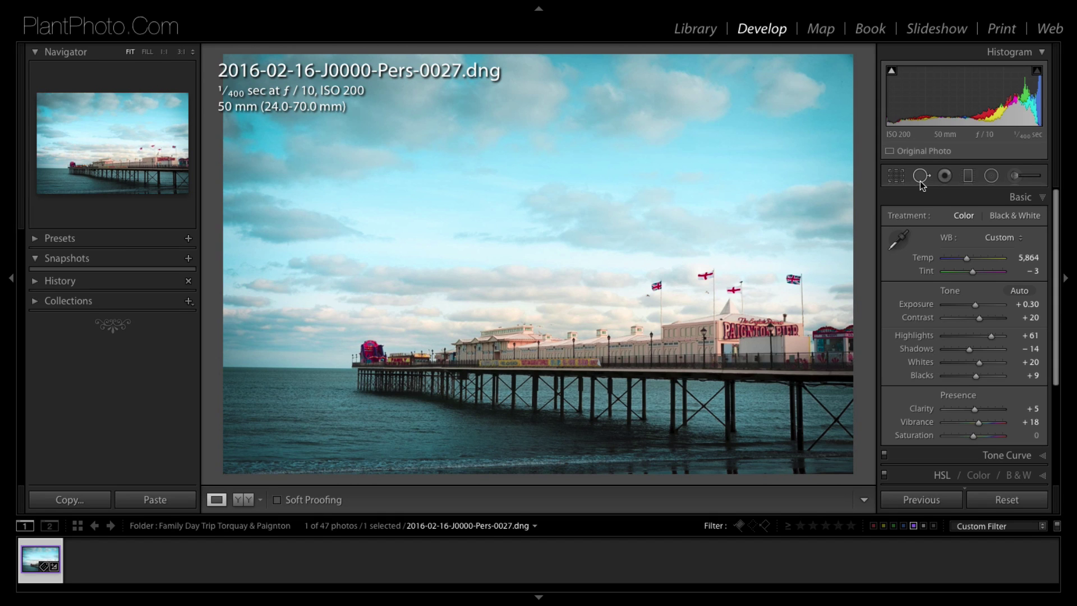
{"action": "left_click", "coordinate": [921, 177]}
Zoom to 3:1 and pan until the Union Jack and its flagpole fill the view.
{"action": "left_click", "coordinate": [181, 52]}
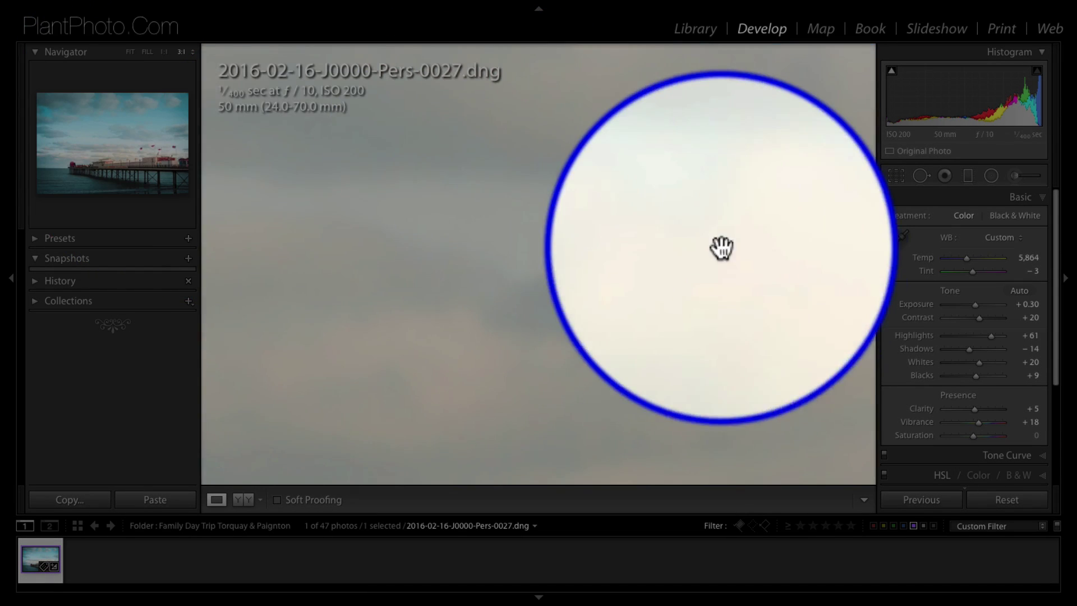
{"action": "left_click_drag", "start_coordinate": [722, 248], "coordinate": [365, 231]}
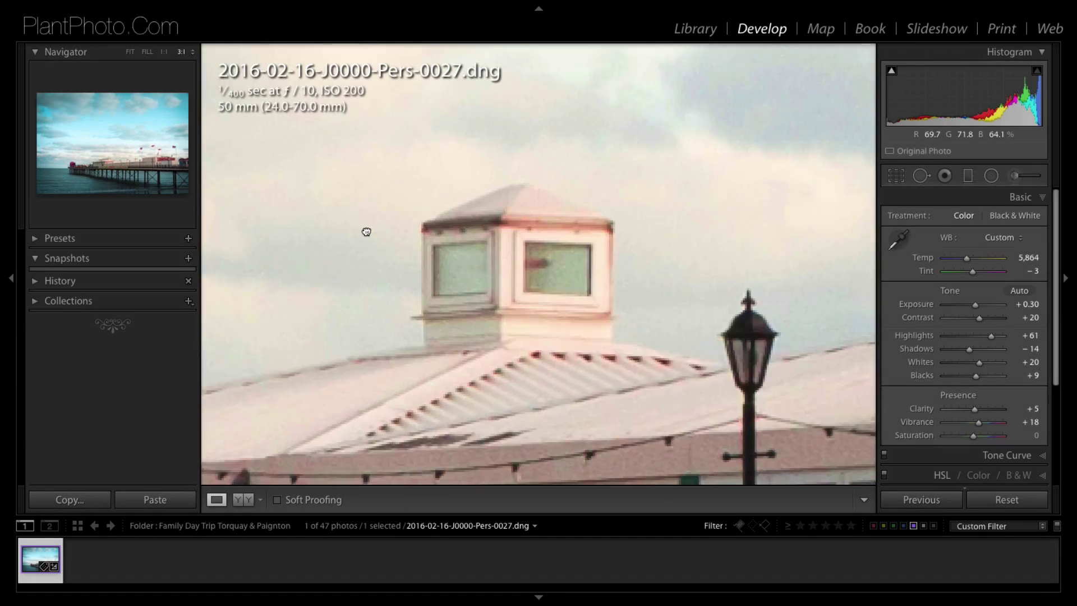
{"action": "left_click_drag", "start_coordinate": [728, 217], "coordinate": [641, 311]}
{"action": "left_click", "coordinate": [741, 255]}
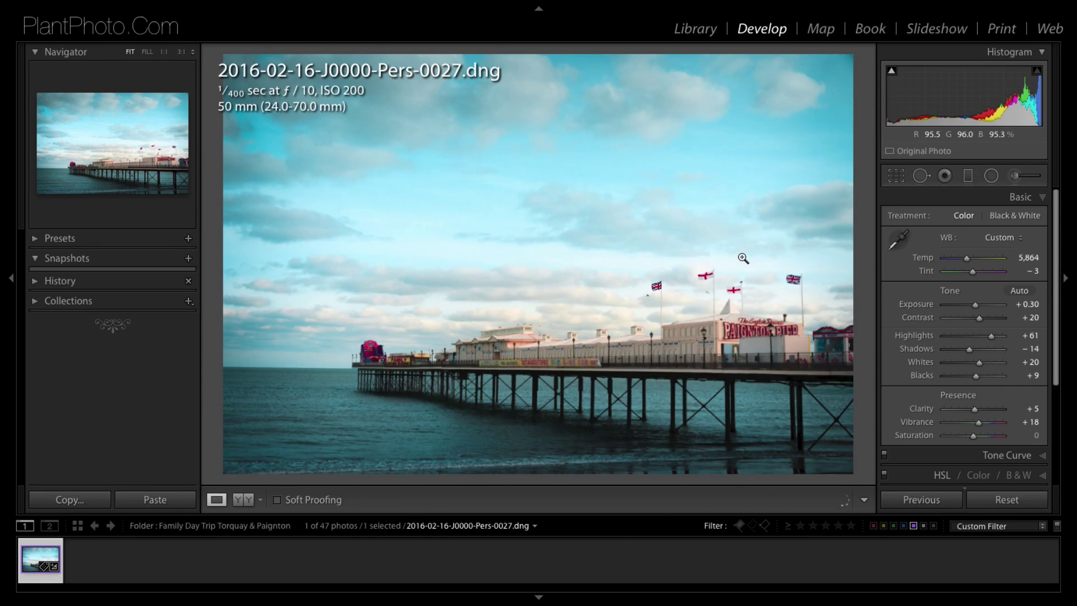
{"action": "left_click", "coordinate": [810, 282]}
{"action": "left_click", "coordinate": [810, 281]}
{"action": "left_click", "coordinate": [812, 287]}
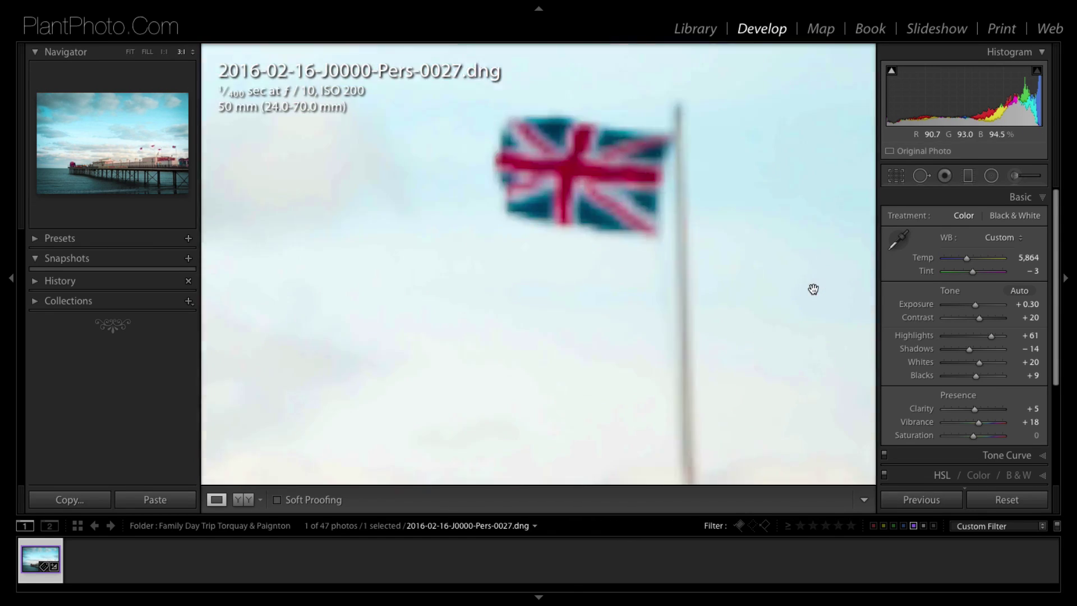
{"action": "left_click_drag", "start_coordinate": [812, 288], "coordinate": [605, 252]}
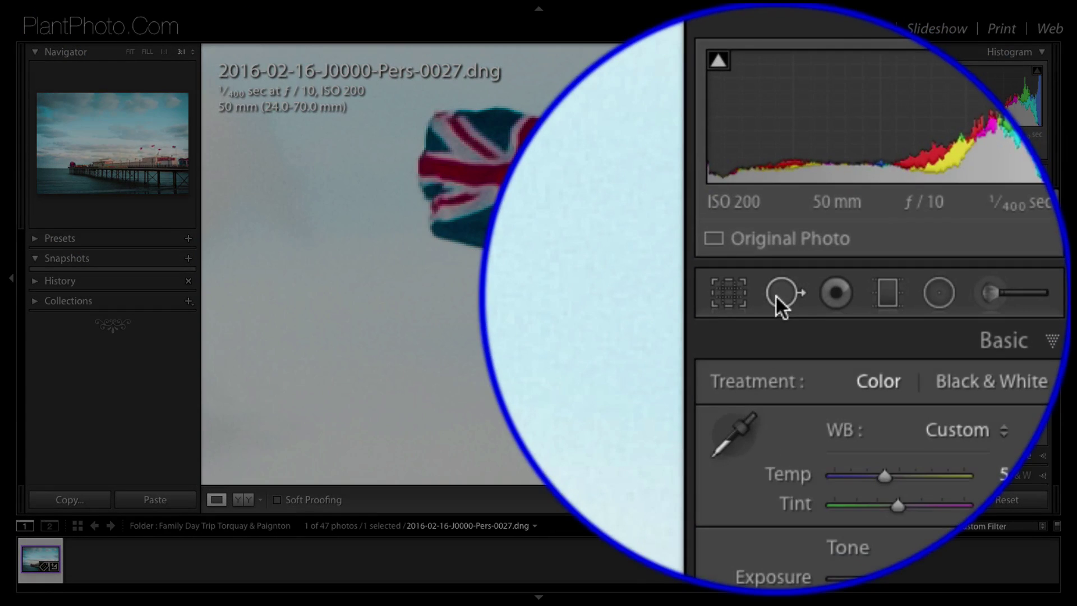
Activate Spot Removal in Heal mode with a brush Size of 21.
{"action": "left_click", "coordinate": [775, 294]}
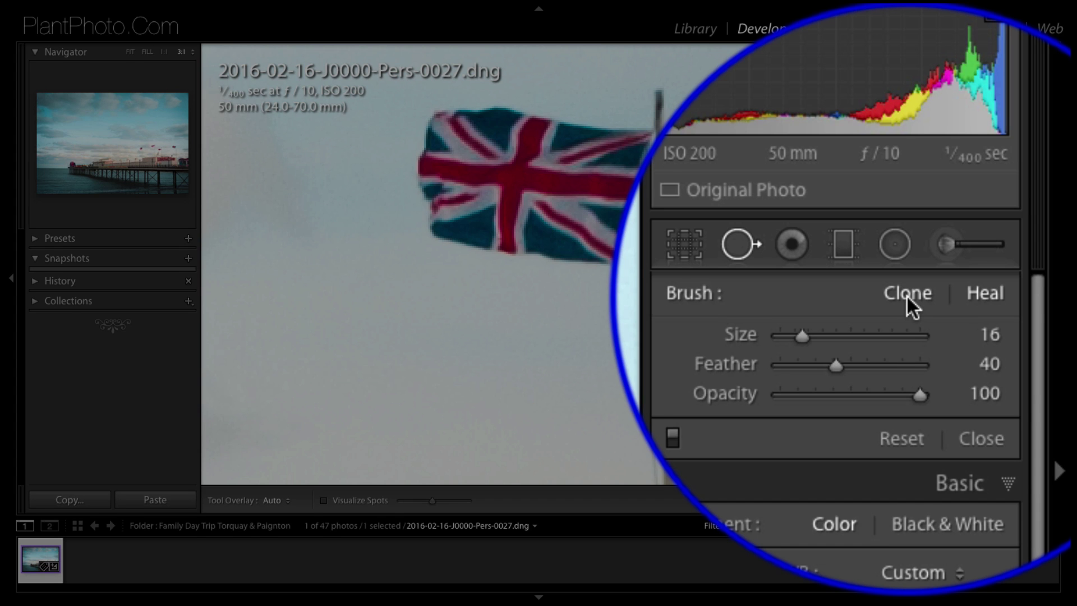
{"action": "left_click", "coordinate": [976, 296]}
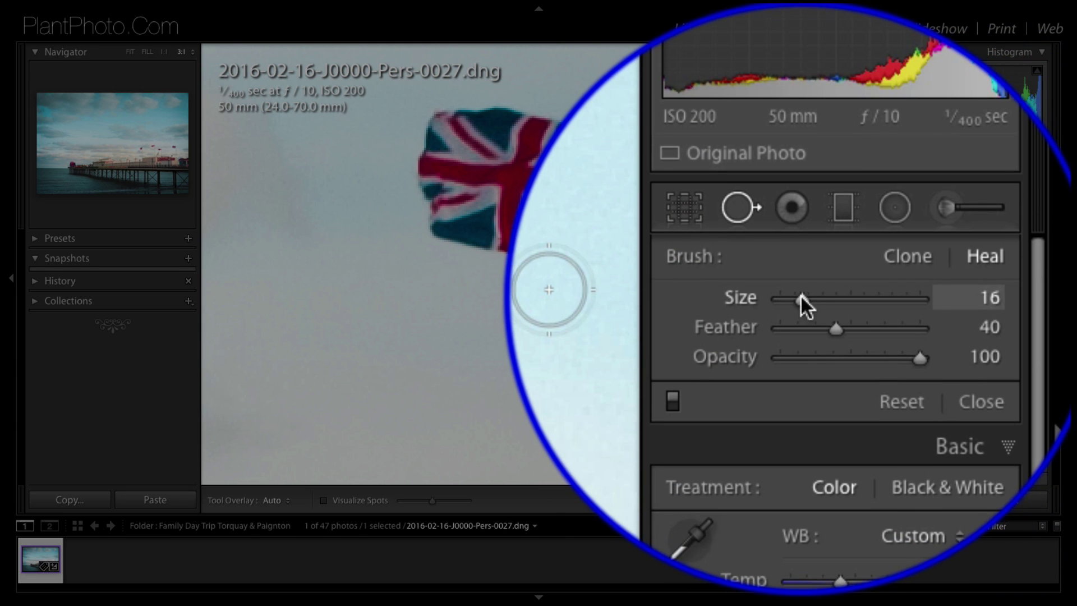
{"action": "left_click_drag", "start_coordinate": [800, 295], "coordinate": [834, 294]}
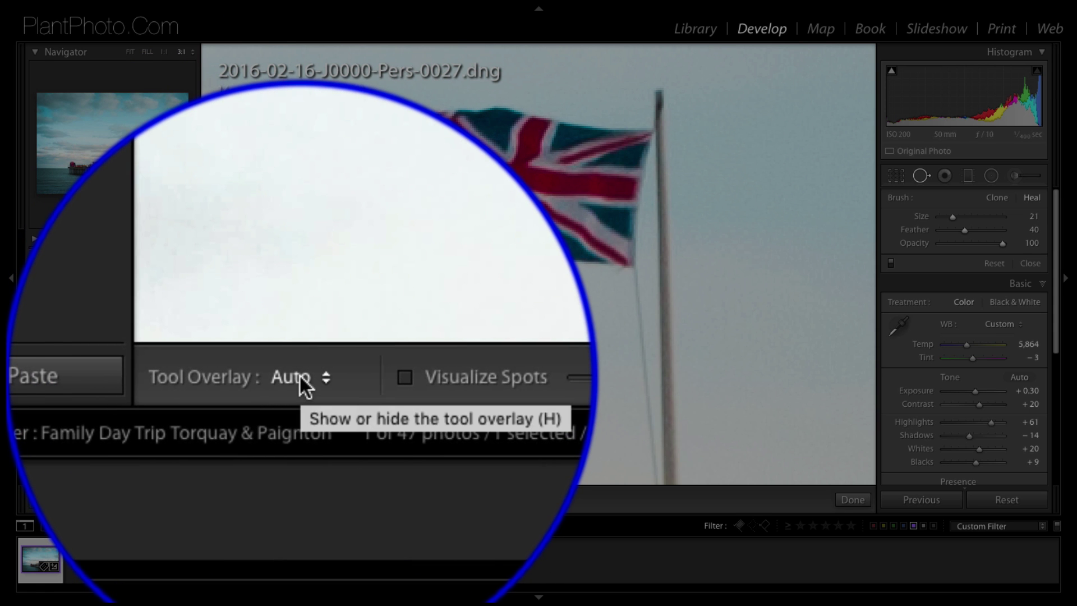
{"action": "left_click", "coordinate": [300, 379]}
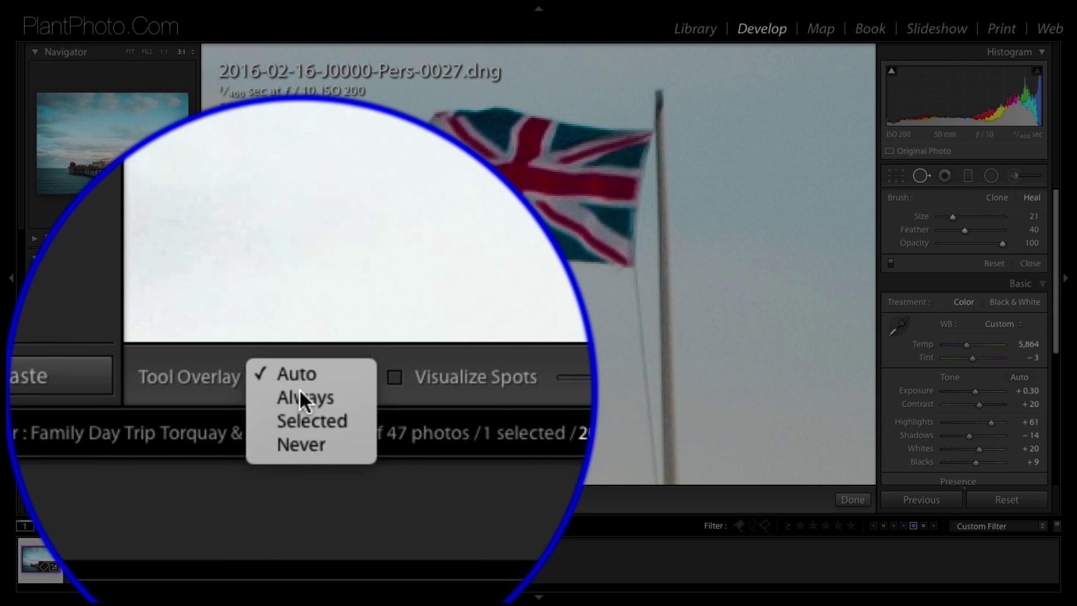
{"action": "left_click", "coordinate": [301, 392]}
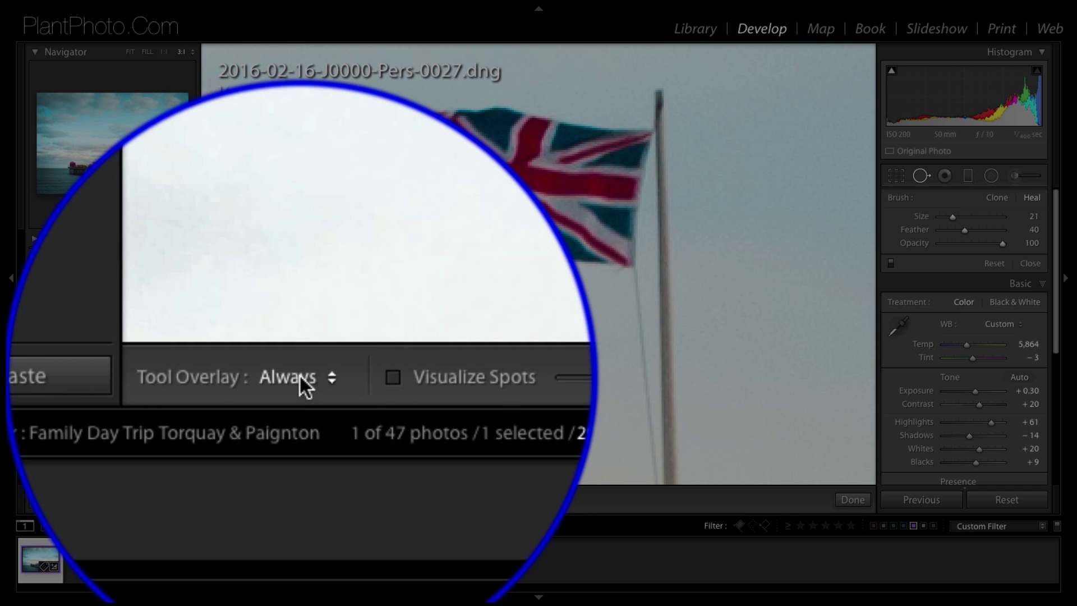
{"action": "left_click", "coordinate": [299, 377]}
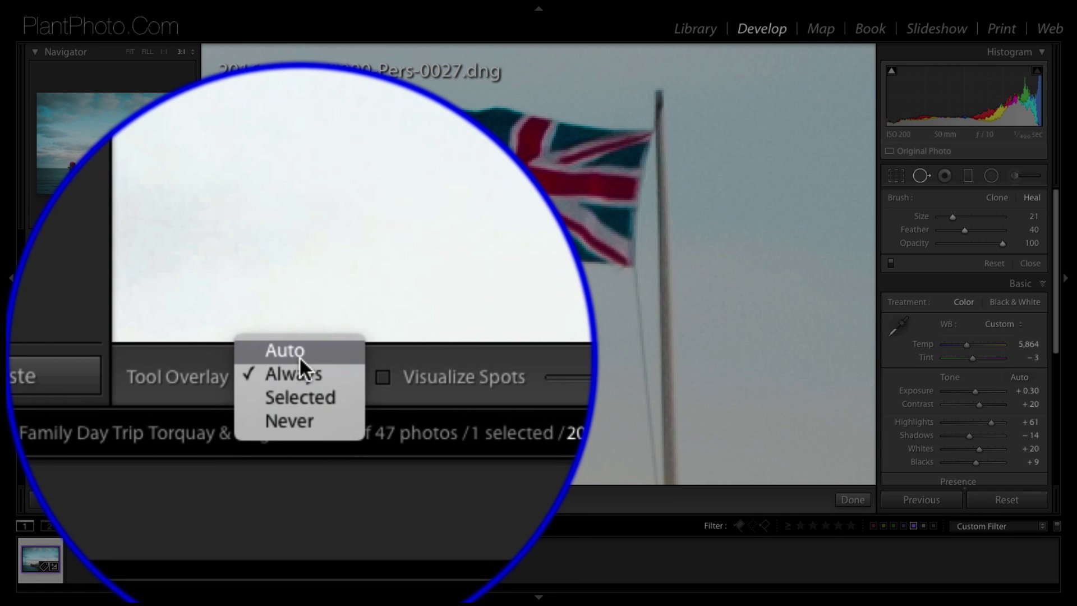
{"action": "left_click", "coordinate": [300, 357]}
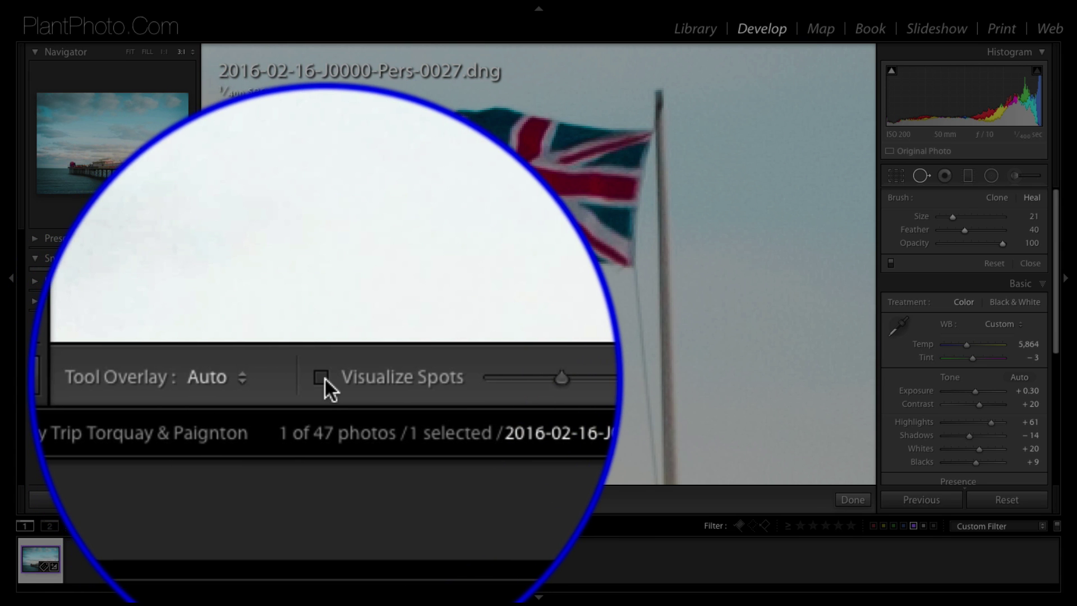
{"action": "left_click", "coordinate": [324, 377]}
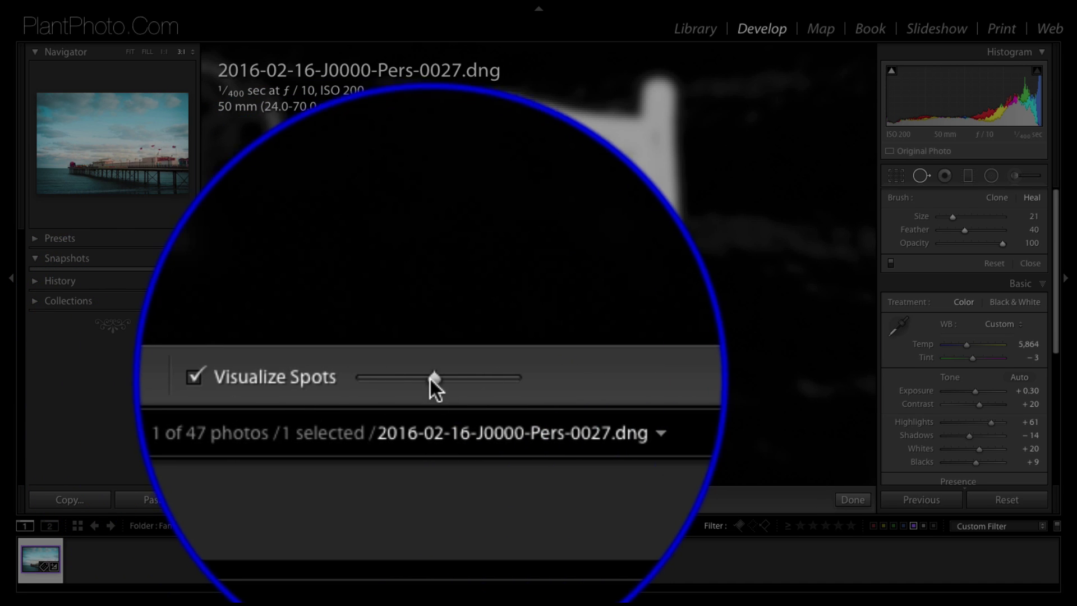
{"action": "left_click_drag", "start_coordinate": [425, 500], "coordinate": [405, 499]}
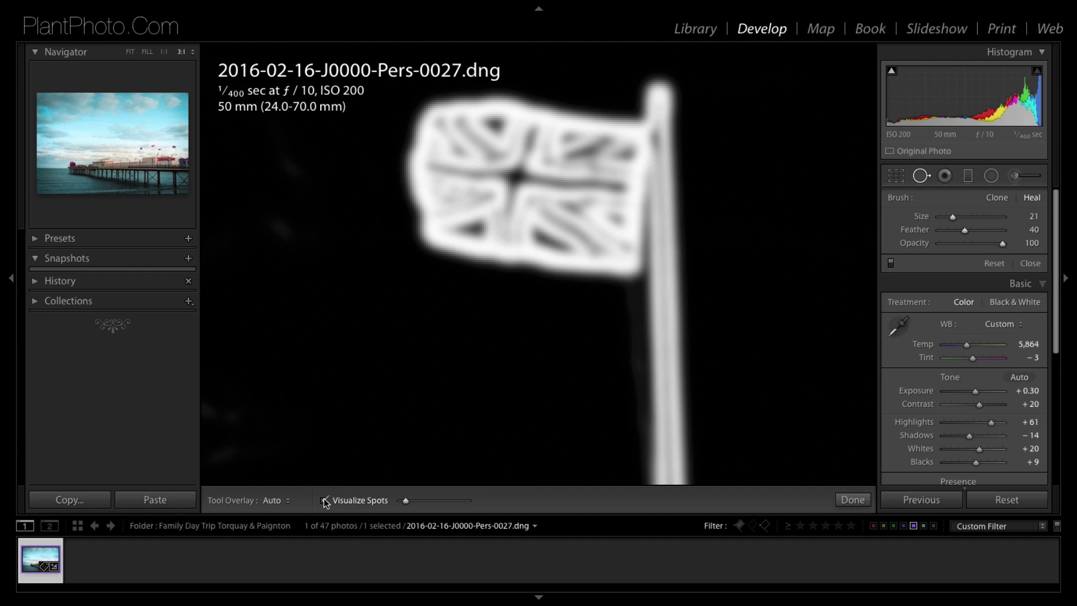
{"action": "left_click", "coordinate": [325, 501]}
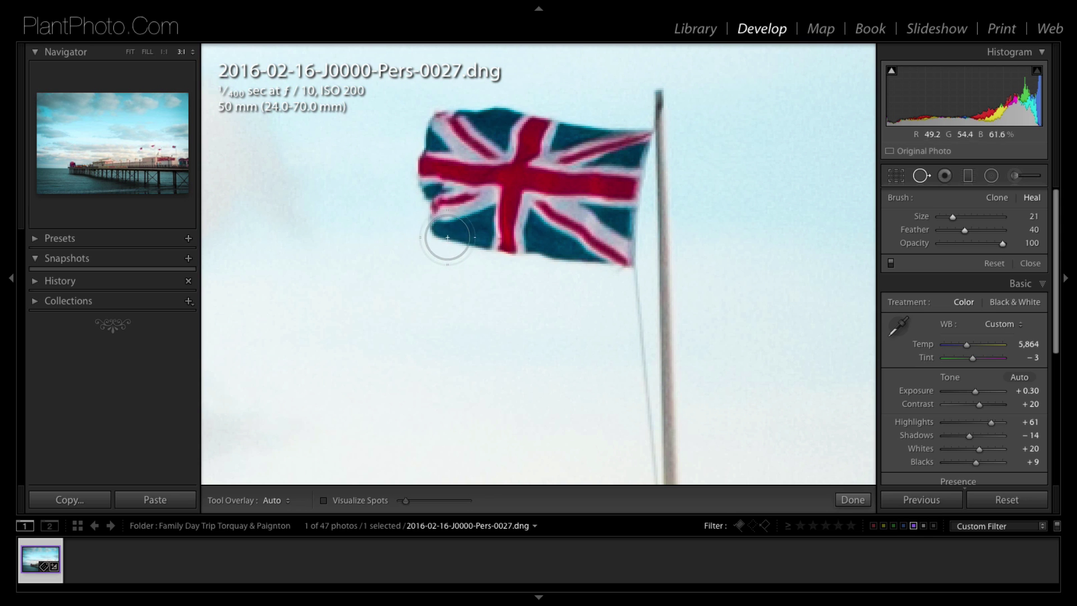
At 1:1 with a size 29 brush, heal the flagpole section just above the pier building.
{"action": "left_click_drag", "start_coordinate": [444, 225], "coordinate": [522, 272]}
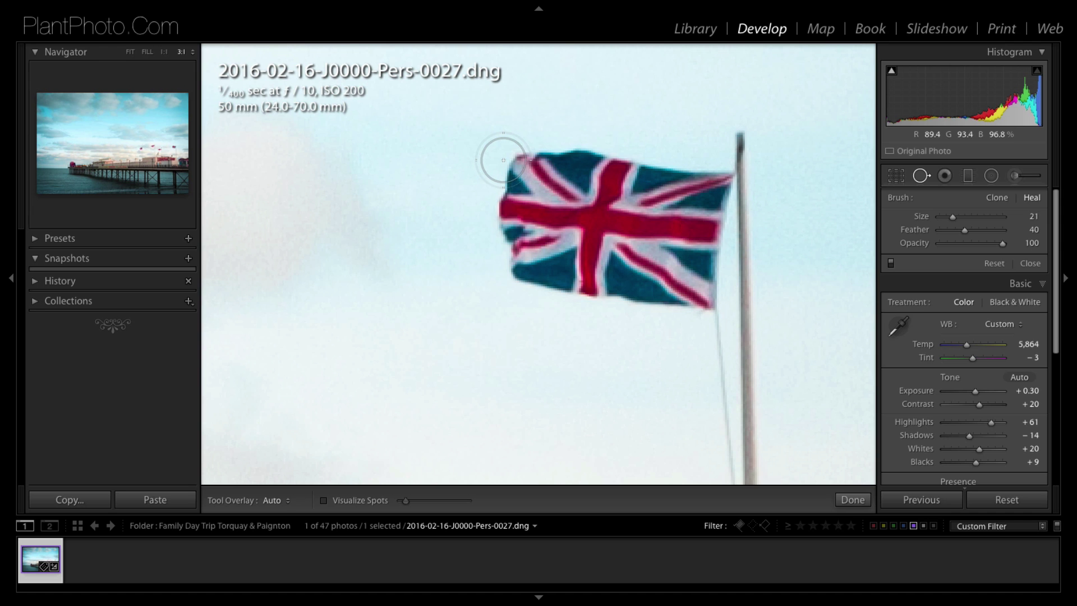
{"action": "left_click", "coordinate": [164, 53]}
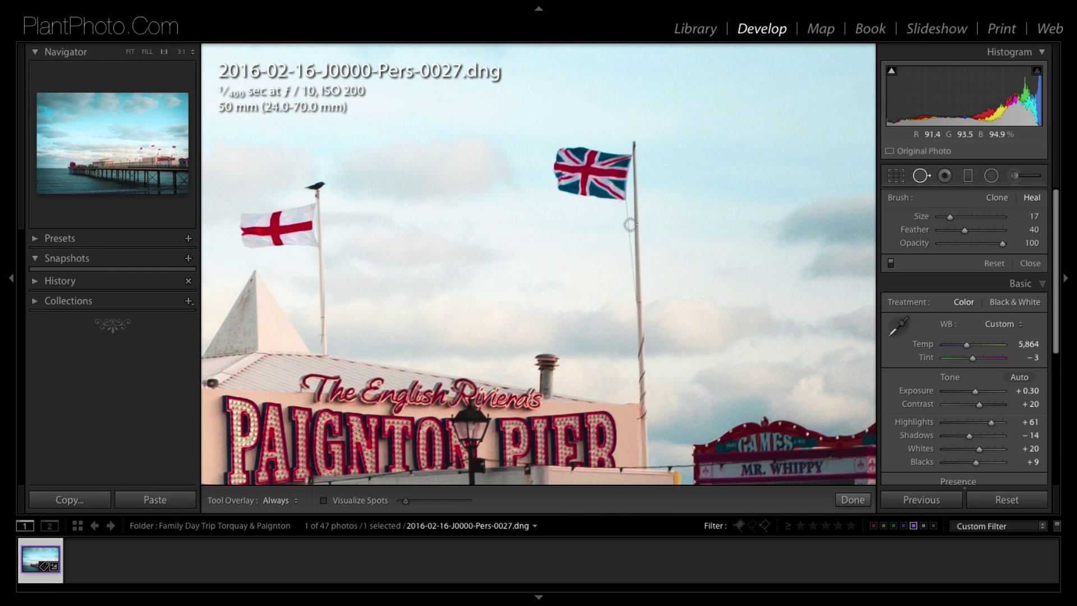
{"action": "scroll", "coordinate": [630, 225], "scroll_direction": "up", "scroll_amount": 5}
{"action": "left_click_drag", "start_coordinate": [641, 380], "coordinate": [643, 310]}
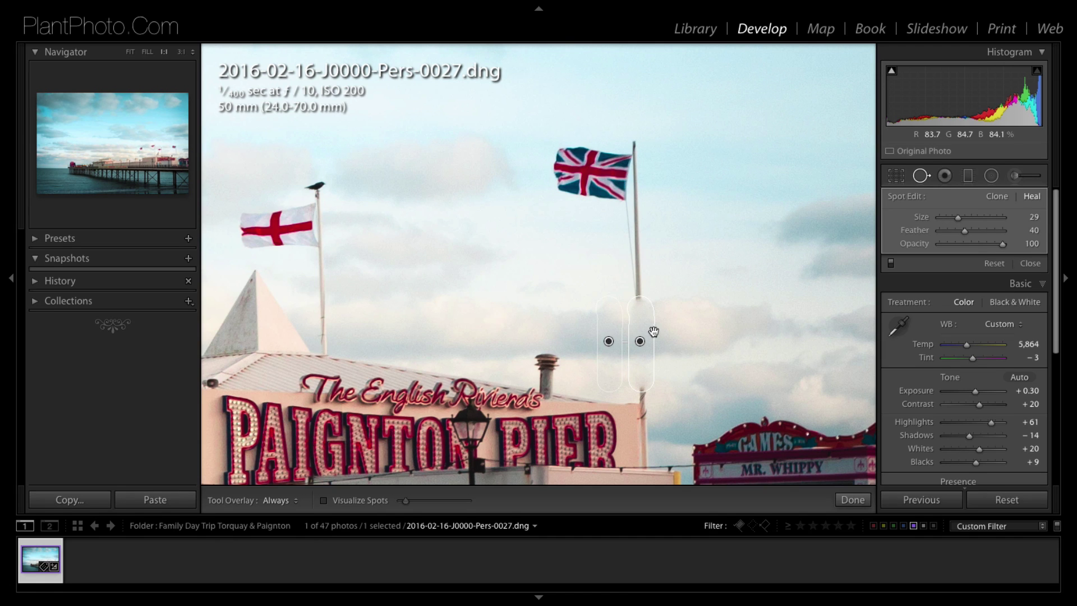
Move the pole heal's source to clean sky just left of the flagpole, checking it at 3:1.
{"action": "key", "text": "slash"}
{"action": "key", "text": "slash"}
{"action": "key", "text": "slash"}
{"action": "key", "text": "slash"}
{"action": "left_click", "coordinate": [577, 340]}
{"action": "left_click_drag", "start_coordinate": [579, 341], "coordinate": [599, 335]}
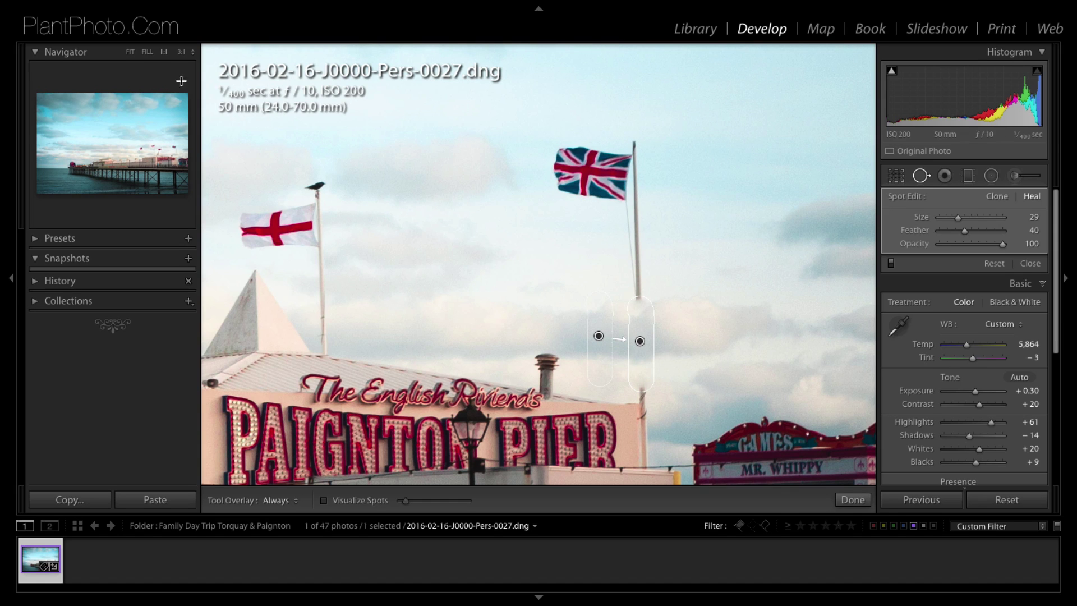
{"action": "left_click", "coordinate": [180, 52]}
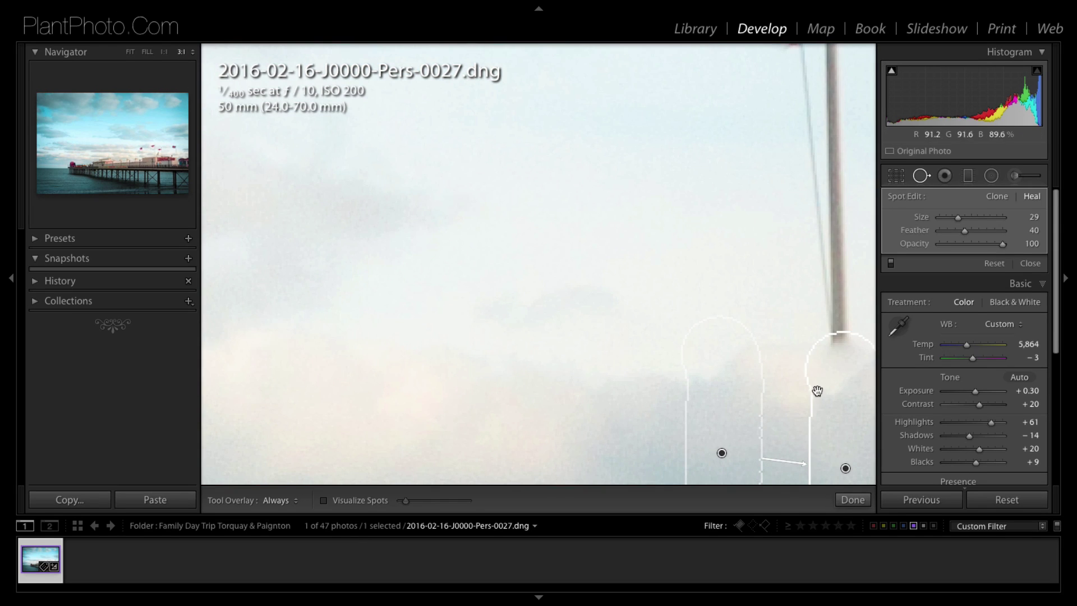
{"action": "left_click_drag", "start_coordinate": [784, 396], "coordinate": [559, 142]}
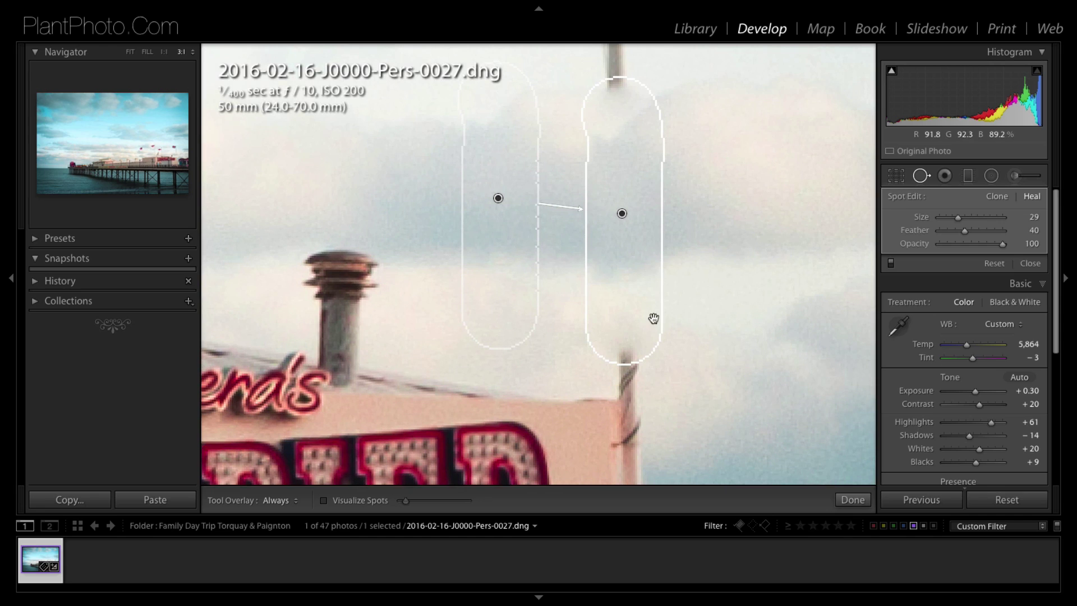
{"action": "left_click", "coordinate": [681, 254]}
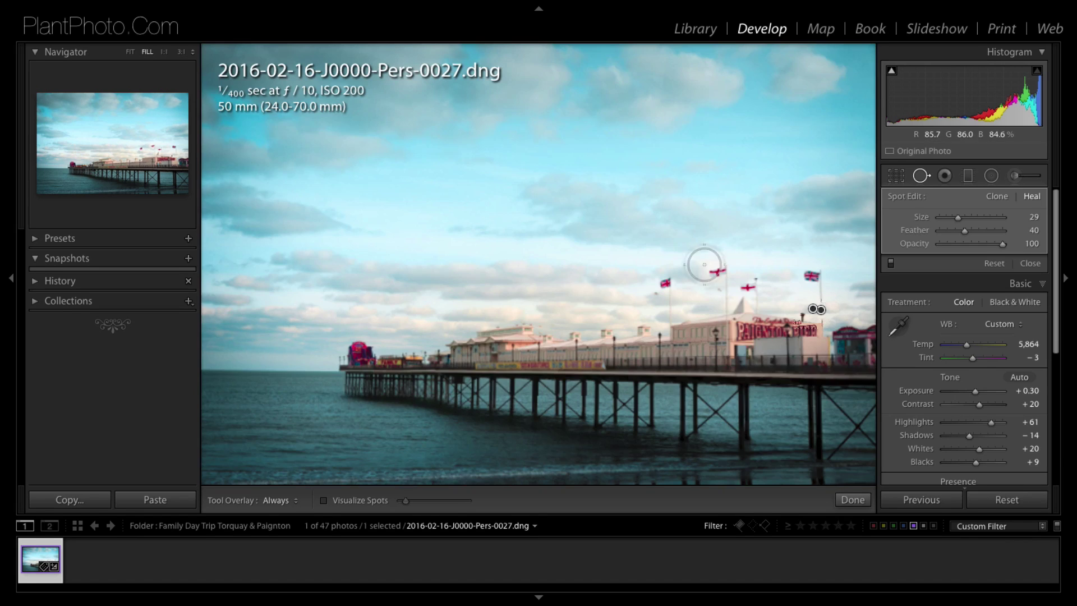
Heal strokes up the flagpole and down its top beside the Union Jack, each sampling clear sky.
{"action": "left_click", "coordinate": [837, 292]}
{"action": "left_click", "coordinate": [837, 292]}
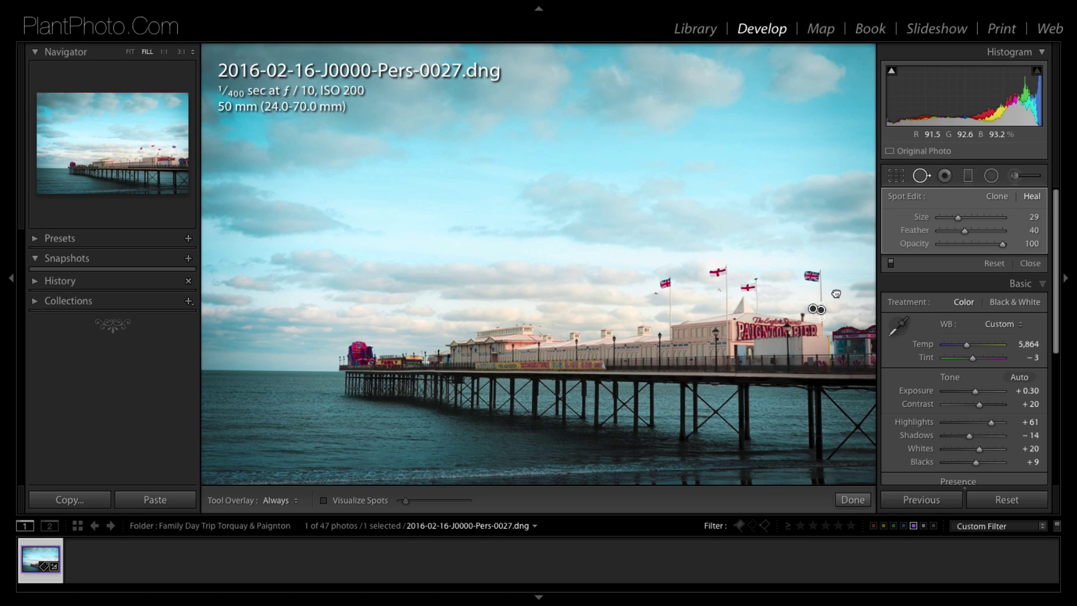
{"action": "left_click", "coordinate": [835, 292]}
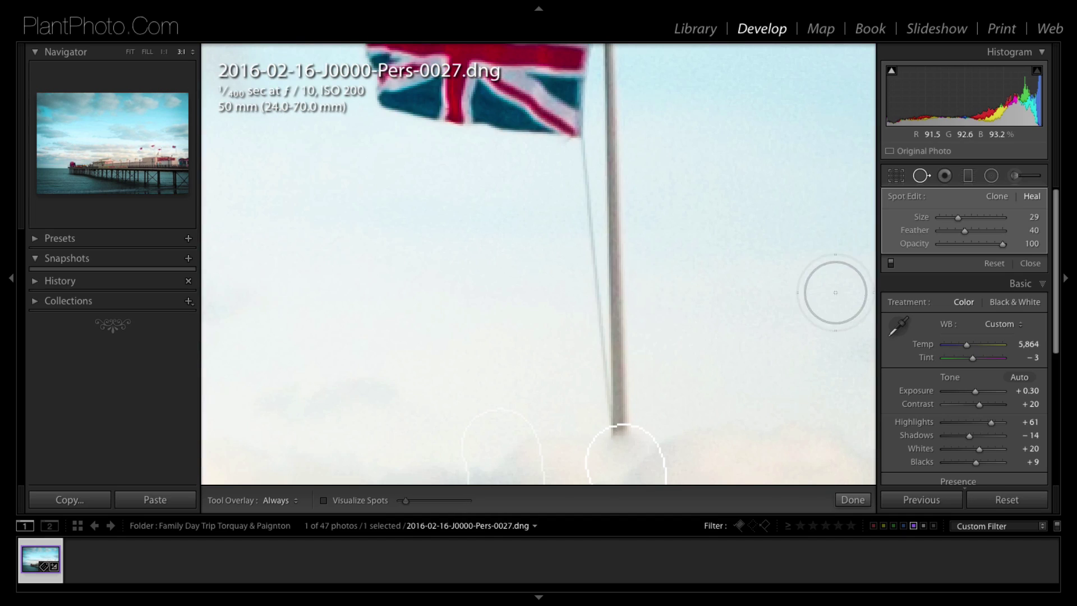
{"action": "left_click", "coordinate": [163, 51]}
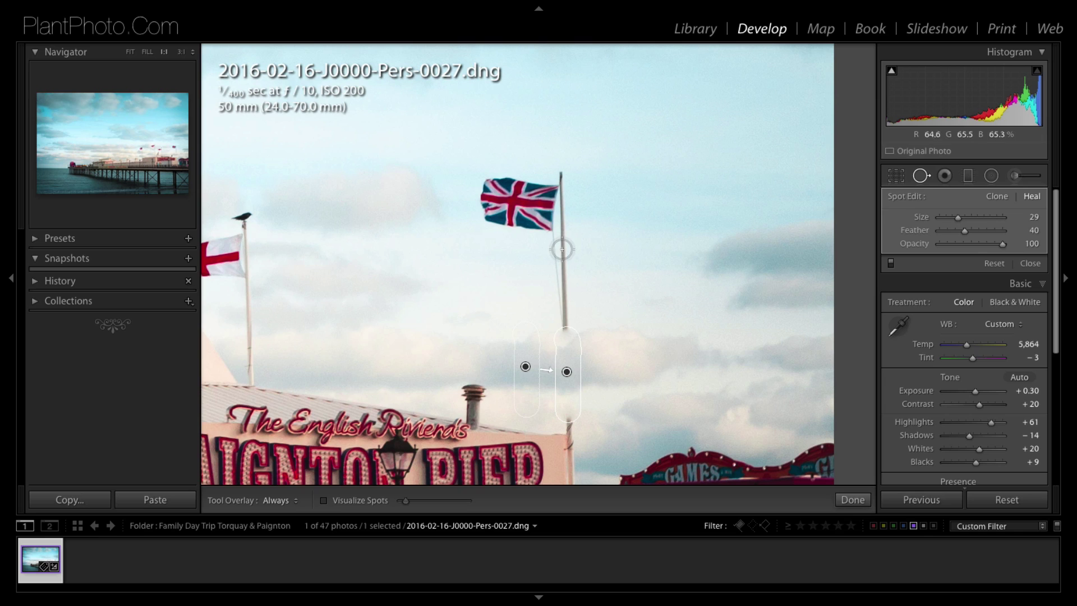
{"action": "left_click_drag", "start_coordinate": [565, 323], "coordinate": [562, 244]}
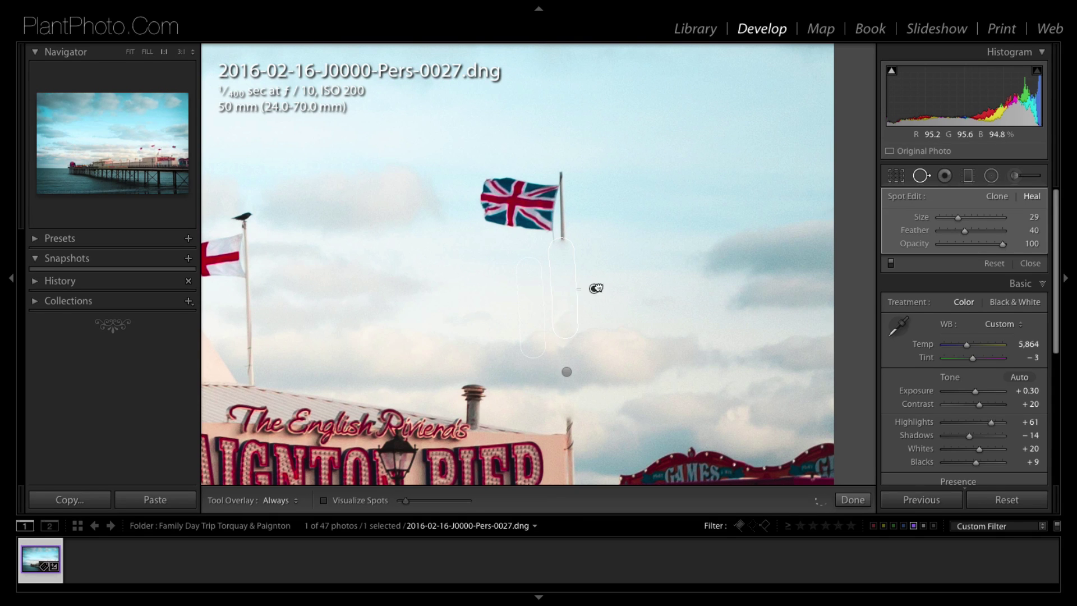
{"action": "left_click_drag", "start_coordinate": [607, 284], "coordinate": [607, 284]}
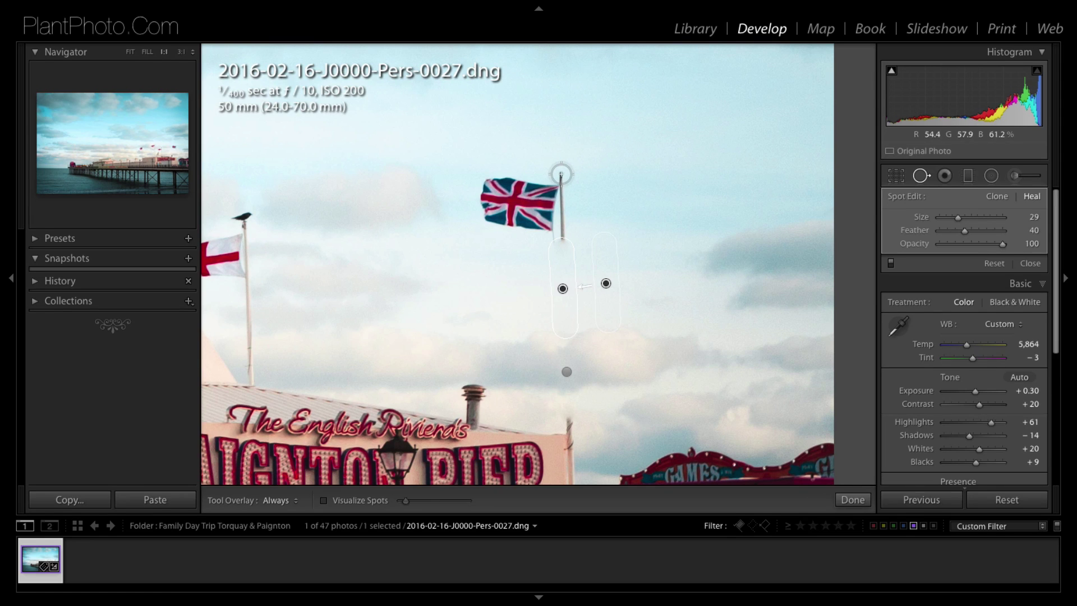
{"action": "left_click_drag", "start_coordinate": [561, 175], "coordinate": [562, 247]}
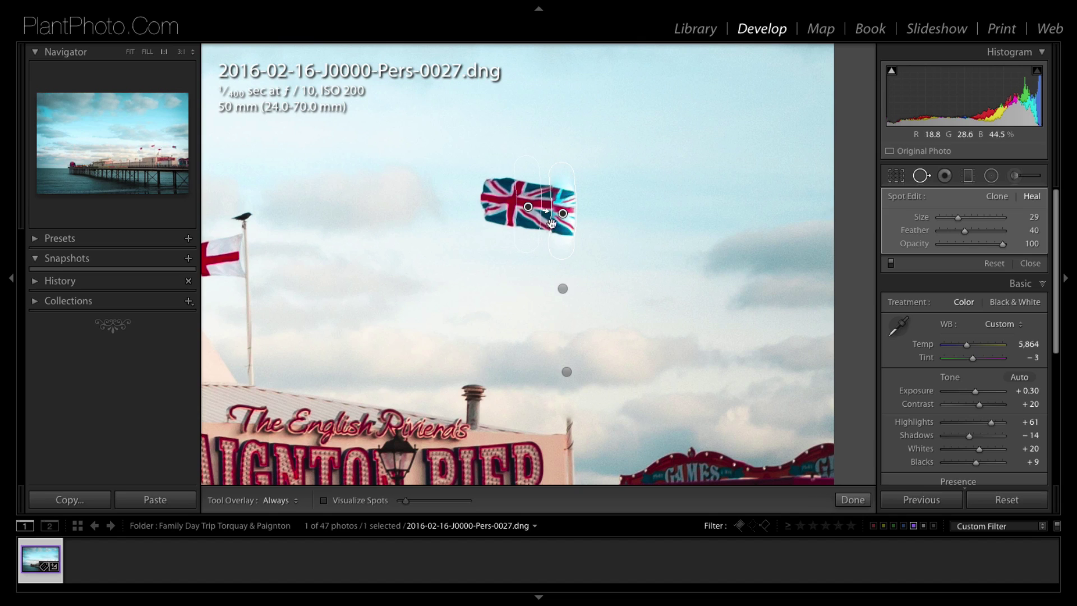
{"action": "left_click_drag", "start_coordinate": [593, 209], "coordinate": [595, 216]}
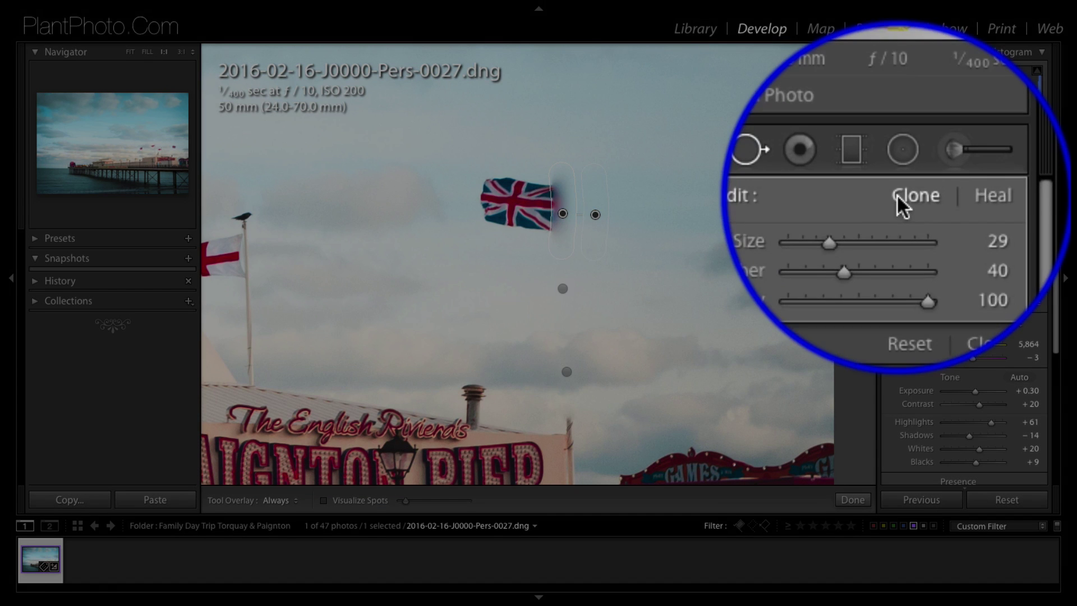
Switch the flag-side spot to Clone and set Tool Overlay to Never, then back to Auto.
{"action": "left_click", "coordinate": [997, 196]}
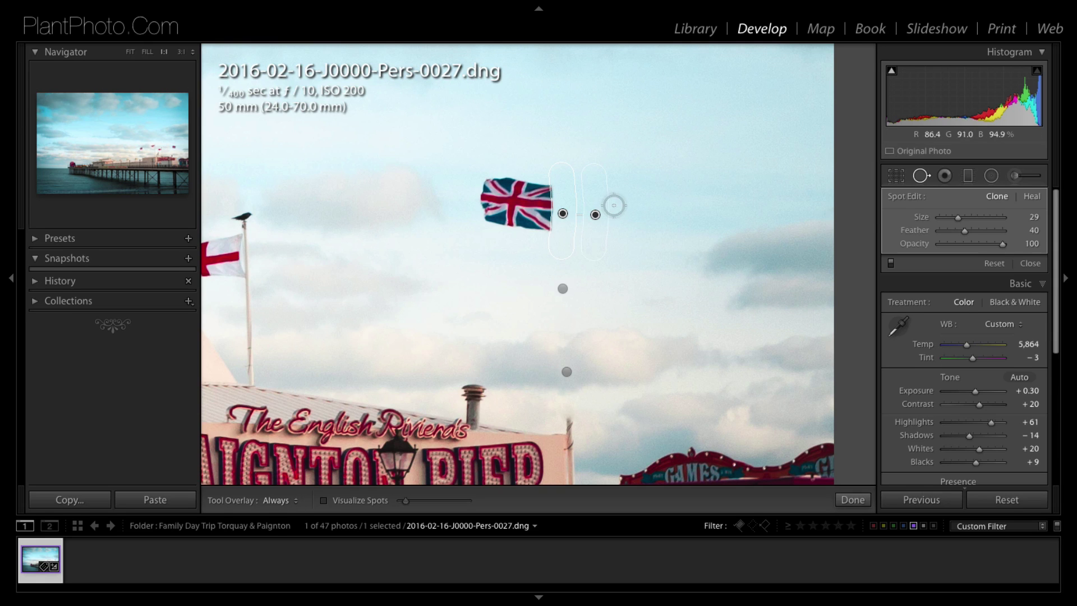
{"action": "left_click", "coordinate": [295, 502]}
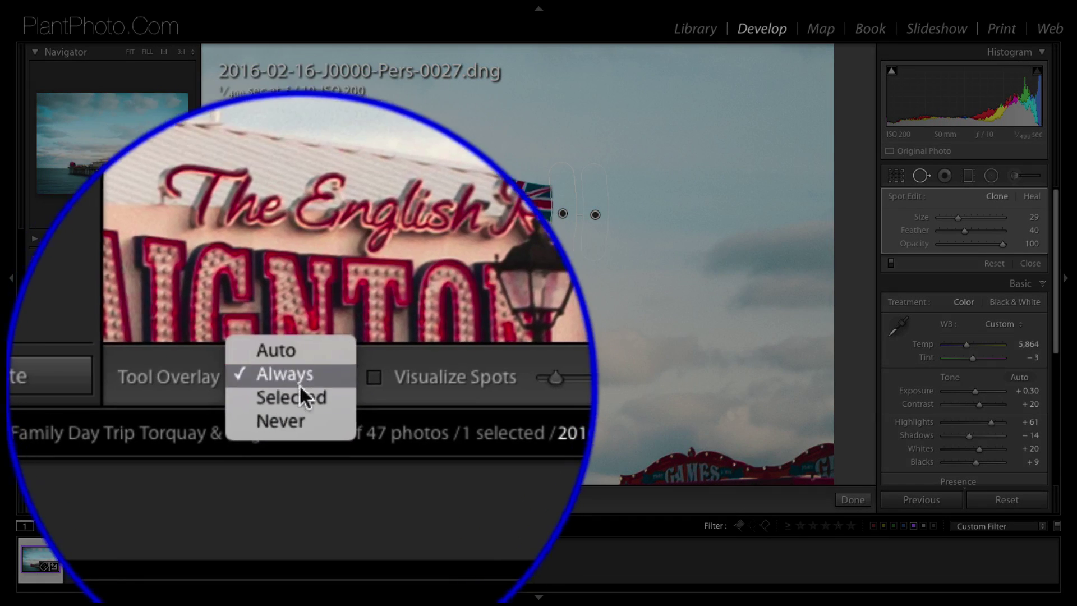
{"action": "left_click", "coordinate": [300, 419]}
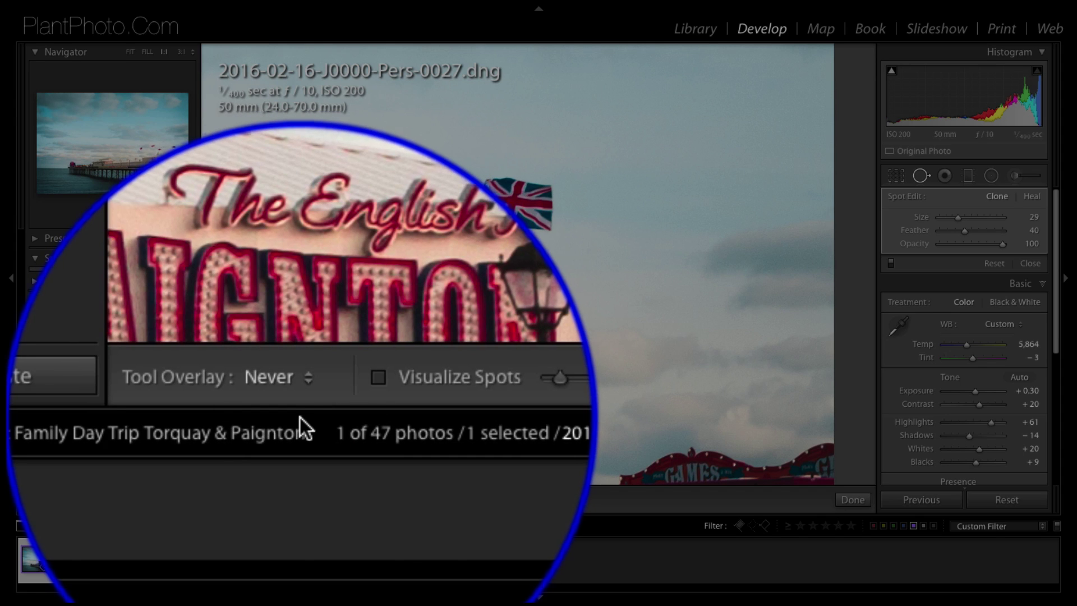
{"action": "left_click", "coordinate": [302, 385]}
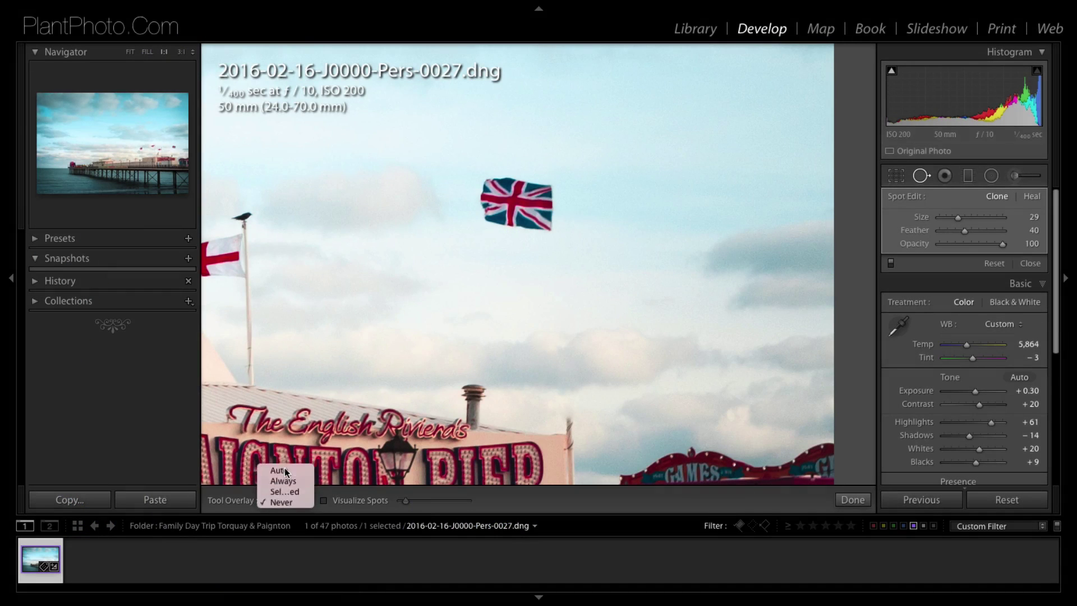
{"action": "left_click", "coordinate": [283, 470]}
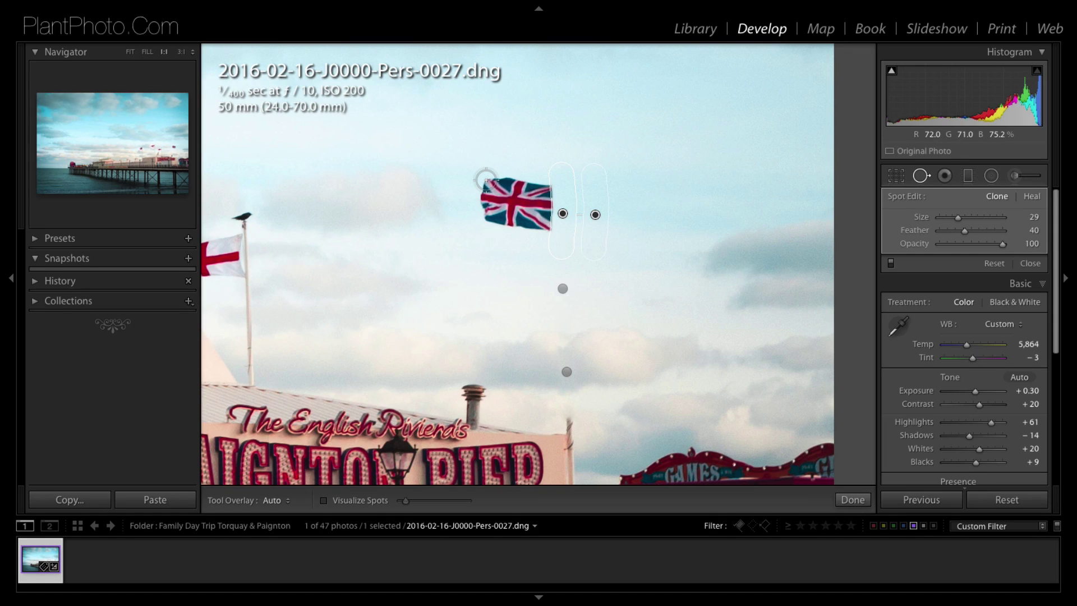
Clone sky over the Union Jack, shifting the source slightly right to better-matching sky.
{"action": "mouse_move", "coordinate": [486, 179]}
{"action": "left_mouse_down"}
{"action": "mouse_move", "coordinate": [544, 189]}
{"action": "mouse_move", "coordinate": [543, 229]}
{"action": "mouse_move", "coordinate": [483, 214]}
{"action": "mouse_move", "coordinate": [486, 198]}
{"action": "mouse_move", "coordinate": [524, 208]}
{"action": "left_mouse_up"}
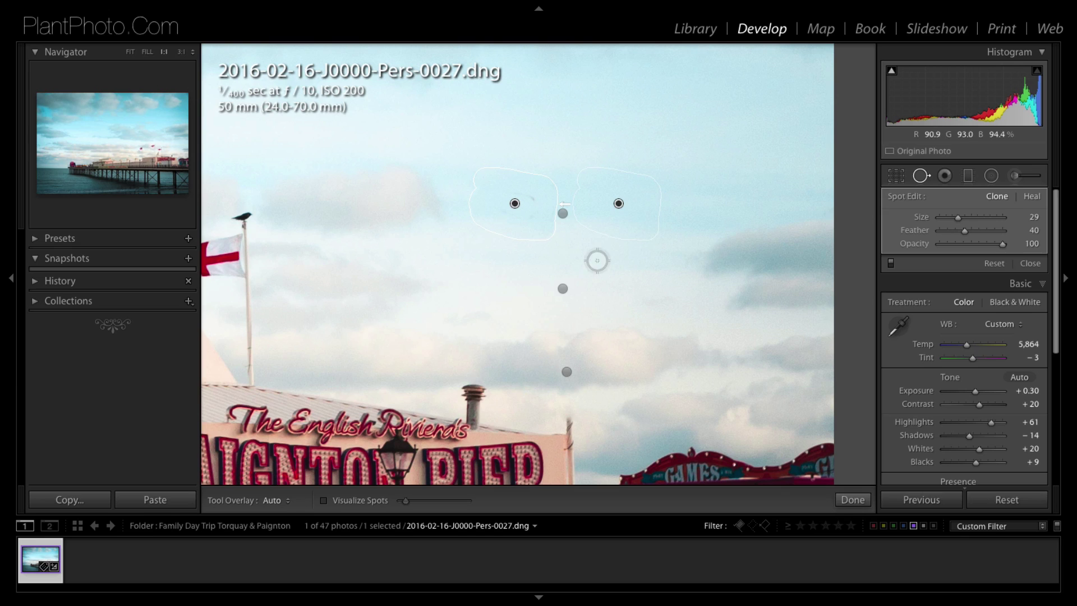
{"action": "left_click_drag", "start_coordinate": [620, 207], "coordinate": [631, 200]}
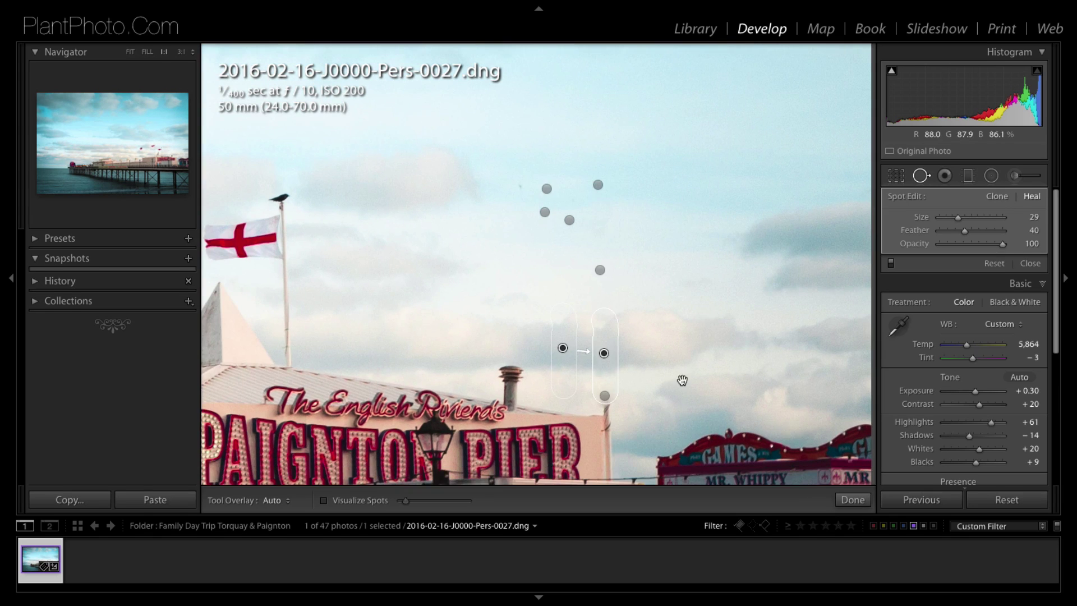
Zoom to 3:1 on the pole stub above the pier building's roof corner, undoing the last change.
{"action": "left_click_drag", "start_coordinate": [684, 382], "coordinate": [676, 339]}
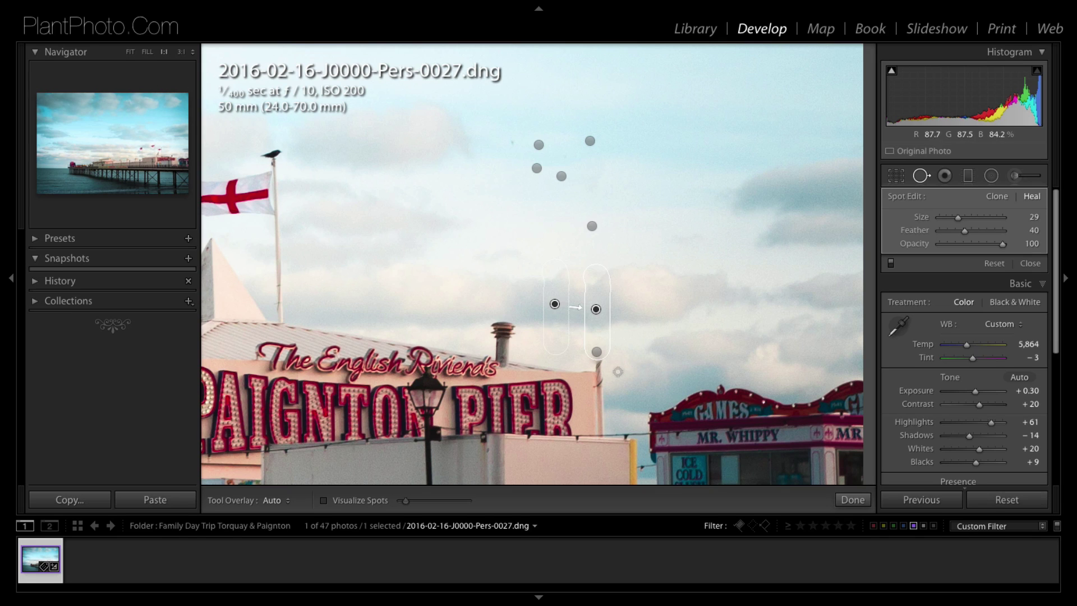
{"action": "left_click", "coordinate": [181, 51]}
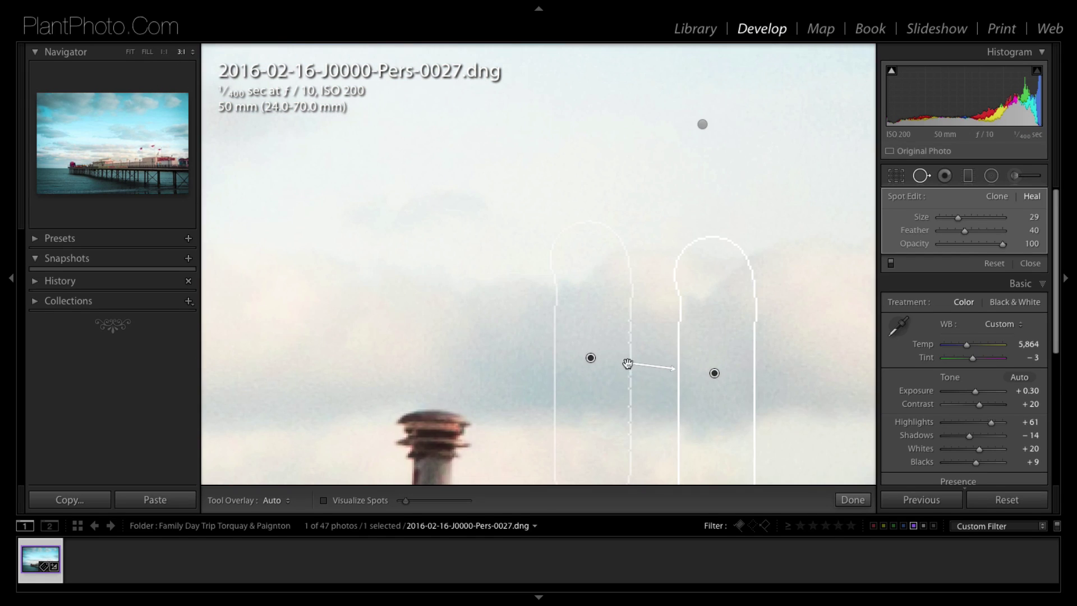
{"action": "scroll", "coordinate": [714, 423], "scroll_direction": "down", "scroll_amount": 5}
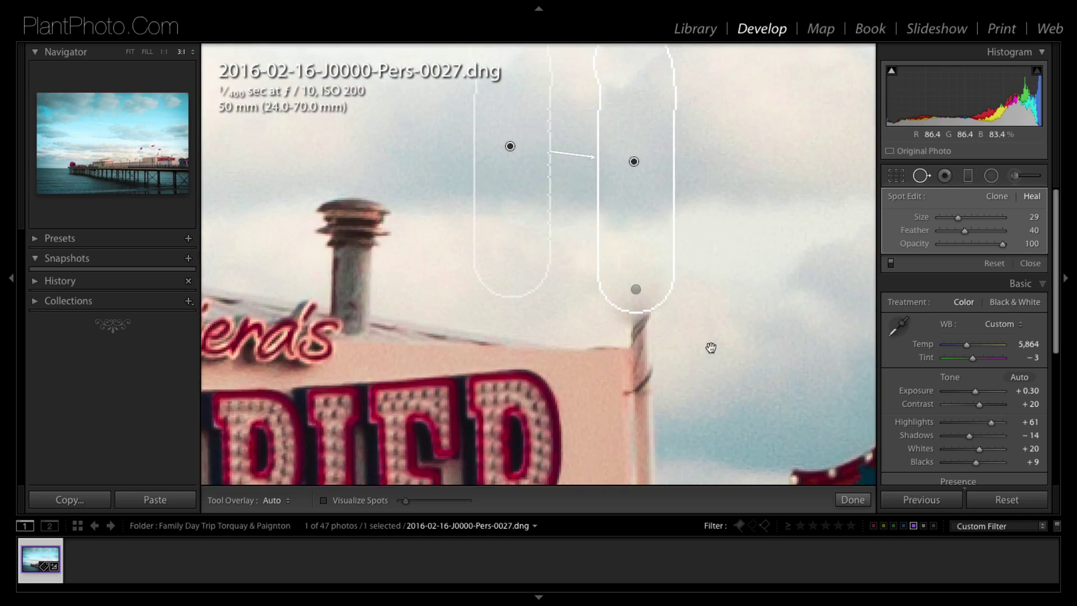
{"action": "left_click_drag", "start_coordinate": [711, 348], "coordinate": [690, 301]}
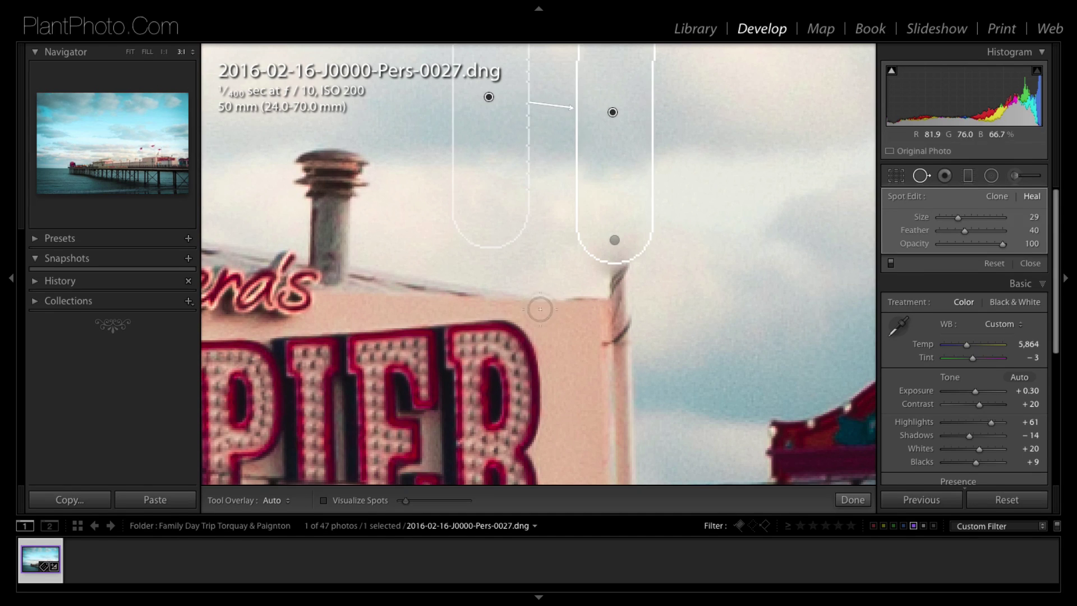
{"action": "key", "text": "ctrl+z"}
{"action": "key", "text": "ctrl+z"}
{"action": "key", "text": "ctrl+z"}
Heal the pole stub above the roof and fine-tune the spot's Feather for softer edges.
{"action": "mouse_move", "coordinate": [629, 276]}
{"action": "left_mouse_down"}
{"action": "mouse_move", "coordinate": [614, 277]}
{"action": "mouse_move", "coordinate": [637, 279]}
{"action": "mouse_move", "coordinate": [625, 257]}
{"action": "mouse_move", "coordinate": [606, 260]}
{"action": "mouse_move", "coordinate": [614, 264]}
{"action": "mouse_move", "coordinate": [622, 216]}
{"action": "mouse_move", "coordinate": [681, 255]}
{"action": "mouse_move", "coordinate": [692, 276]}
{"action": "mouse_move", "coordinate": [702, 265]}
{"action": "left_mouse_up"}
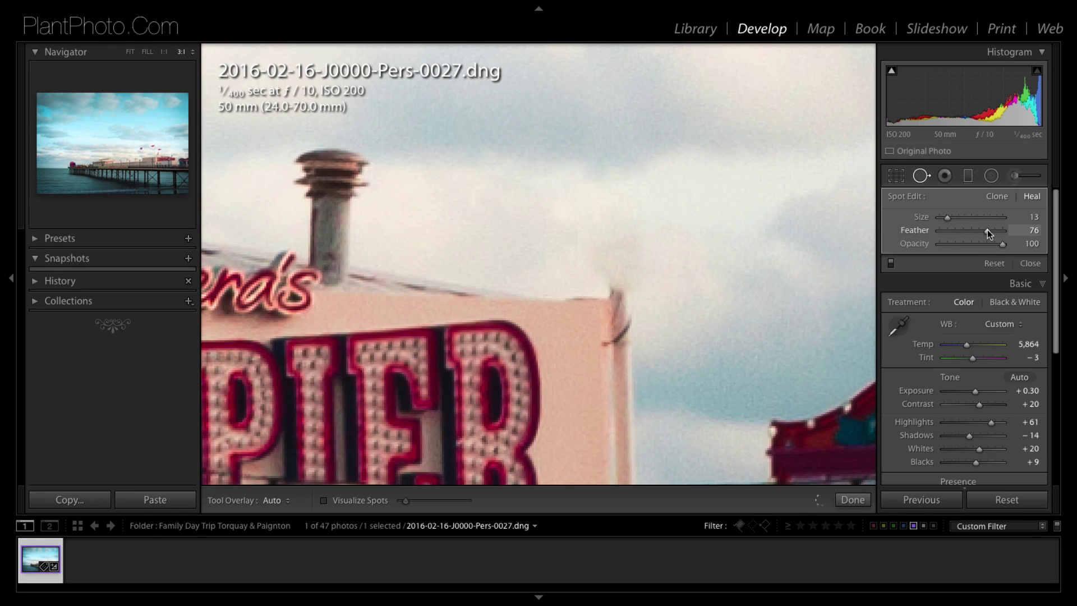
{"action": "left_click_drag", "start_coordinate": [987, 230], "coordinate": [996, 230]}
{"action": "left_click_drag", "start_coordinate": [997, 231], "coordinate": [950, 234]}
{"action": "left_click_drag", "start_coordinate": [944, 234], "coordinate": [960, 239]}
Shift the heal source to sky on the left, then add a second spot on the pole tip with Feather 82.
{"action": "mouse_move", "coordinate": [648, 281]}
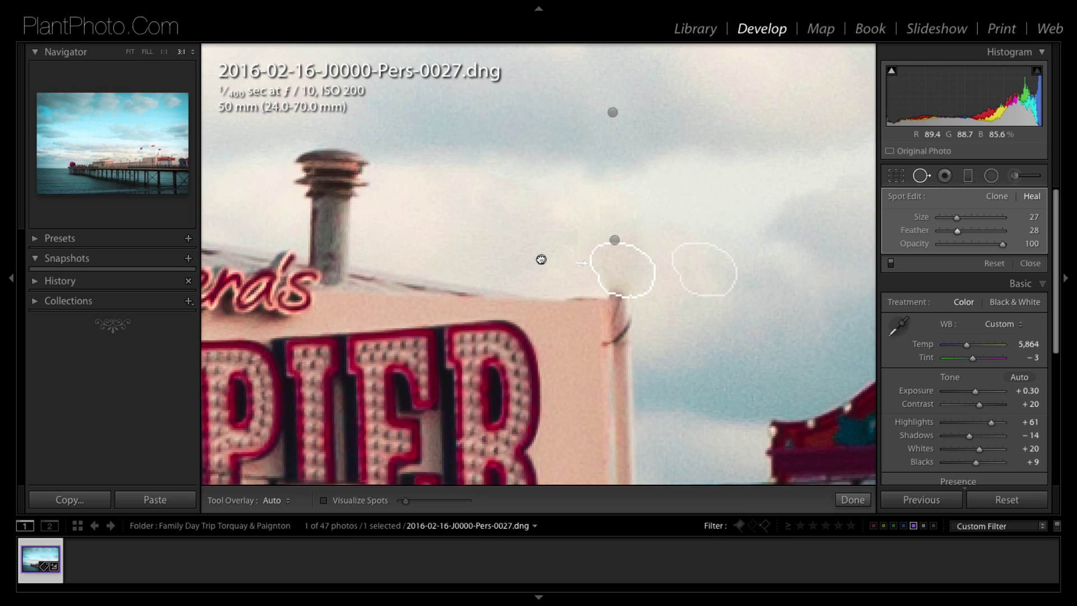
{"action": "left_click_drag", "start_coordinate": [541, 259], "coordinate": [540, 259]}
{"action": "left_click_drag", "start_coordinate": [535, 247], "coordinate": [535, 247]}
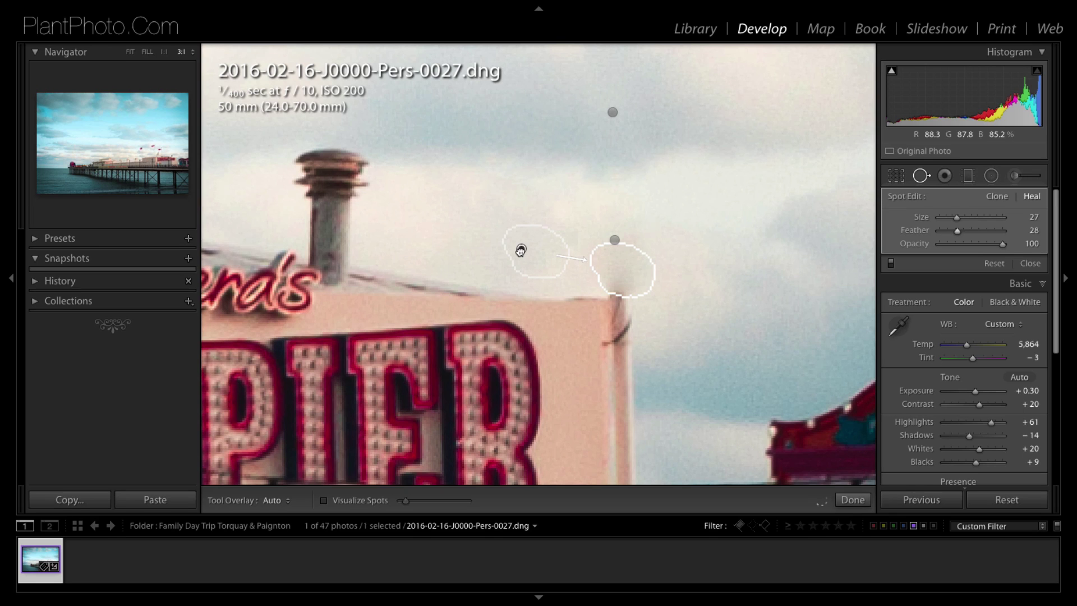
{"action": "left_click_drag", "start_coordinate": [522, 250], "coordinate": [522, 250]}
{"action": "left_click", "coordinate": [680, 208]}
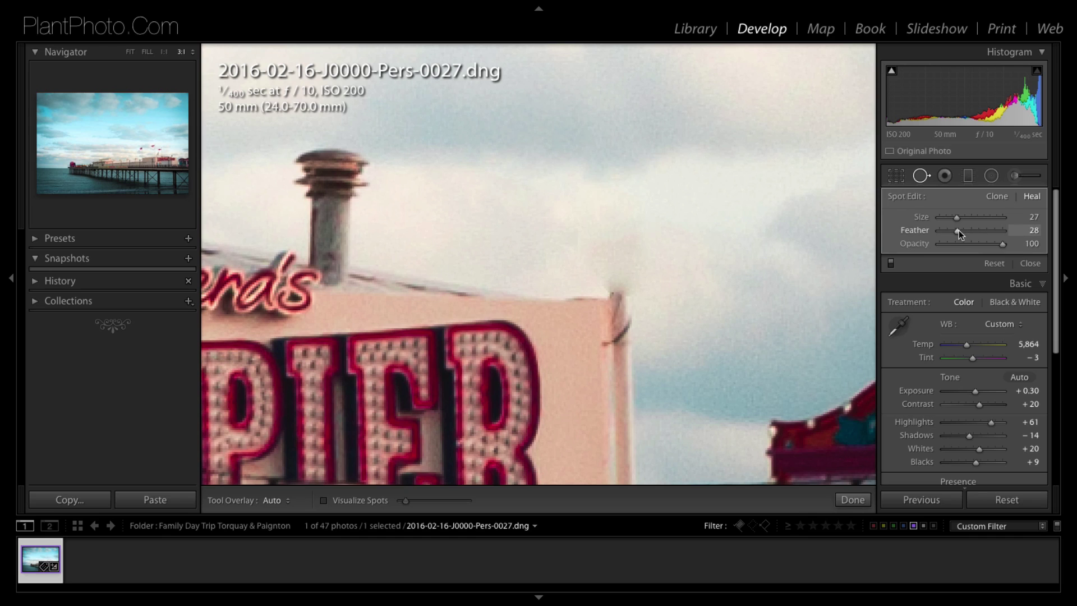
{"action": "left_click_drag", "start_coordinate": [966, 231], "coordinate": [992, 230]}
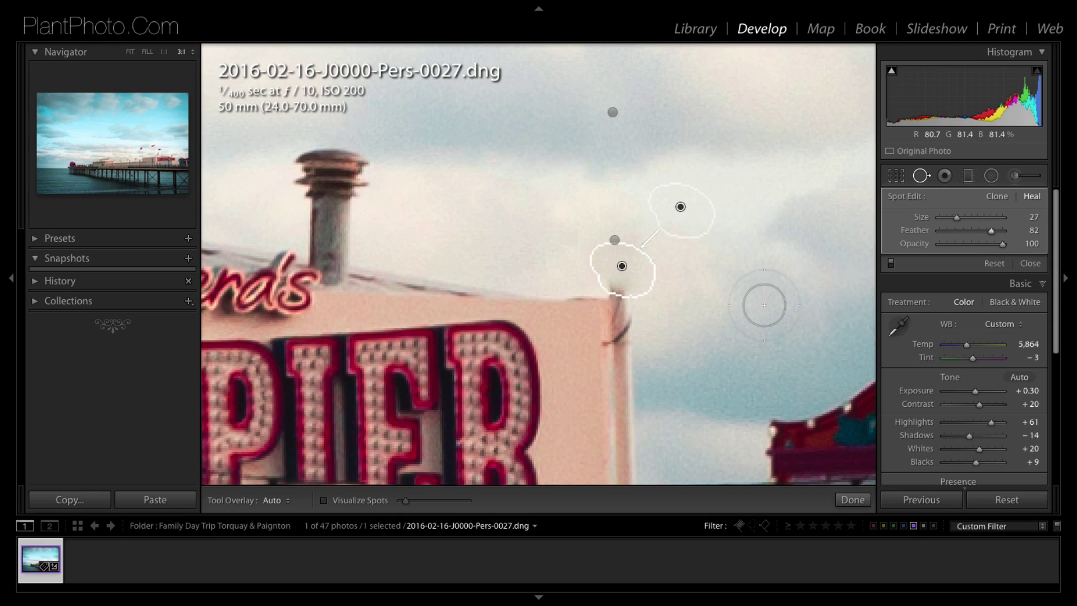
Clone the pole base at the pier building corner from the roof edge to its left, size 23, Feather 60.
{"action": "key", "text": "Escape"}
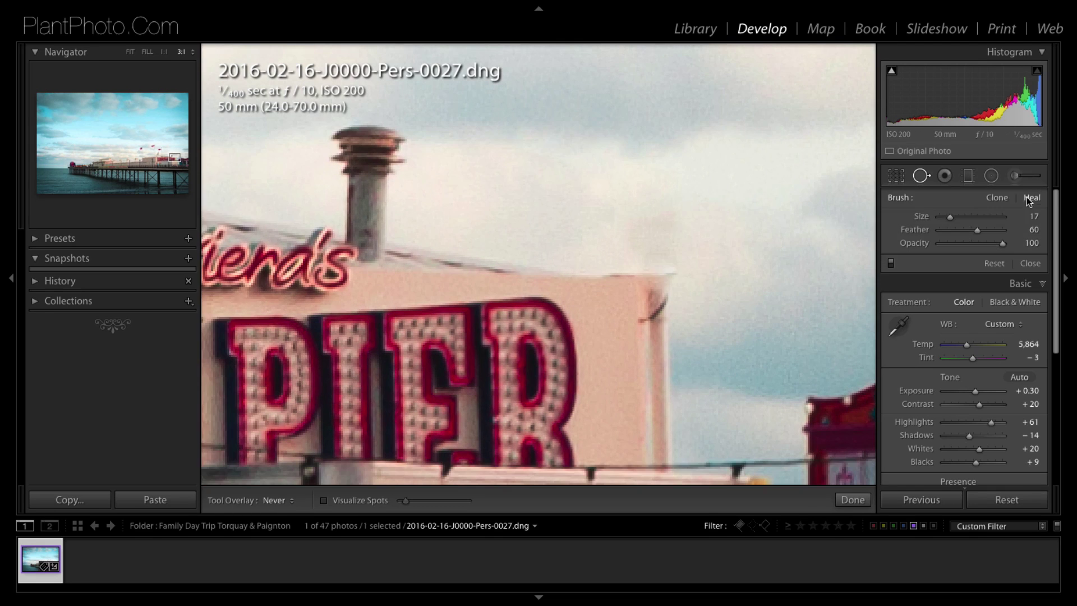
{"action": "key", "text": "h"}
{"action": "left_click", "coordinate": [997, 197]}
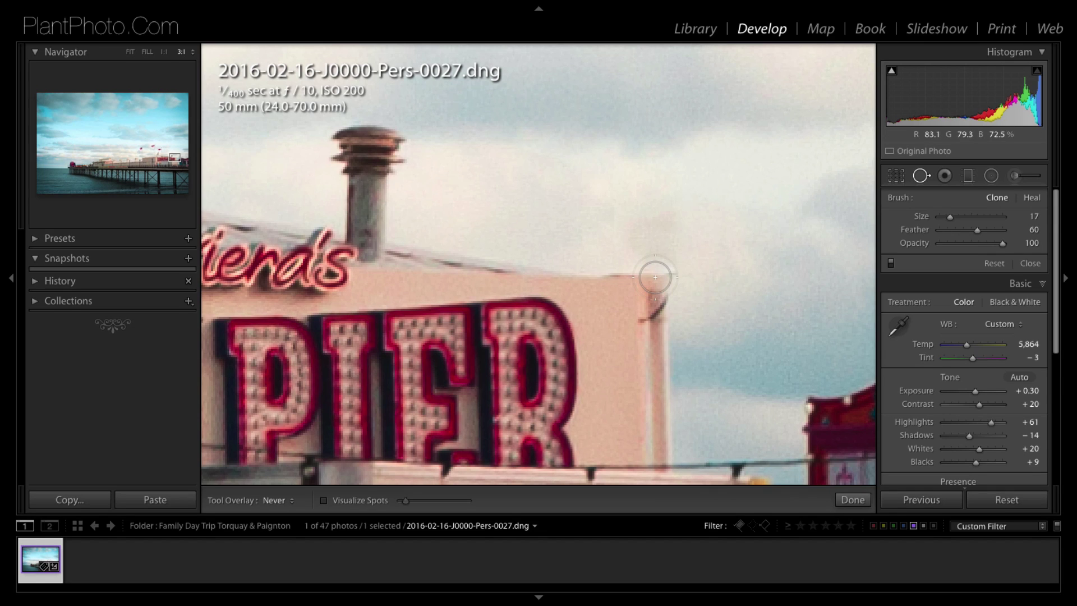
{"action": "scroll", "coordinate": [655, 277], "scroll_direction": "up", "scroll_amount": 3}
{"action": "left_click", "coordinate": [649, 278]}
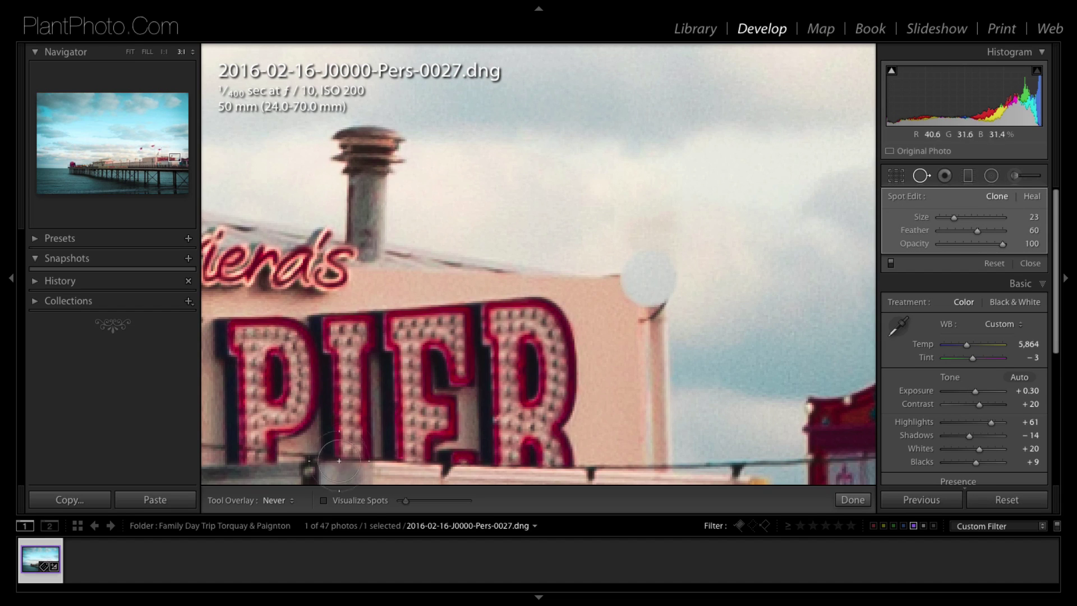
{"action": "left_click", "coordinate": [269, 499]}
{"action": "left_click", "coordinate": [277, 467]}
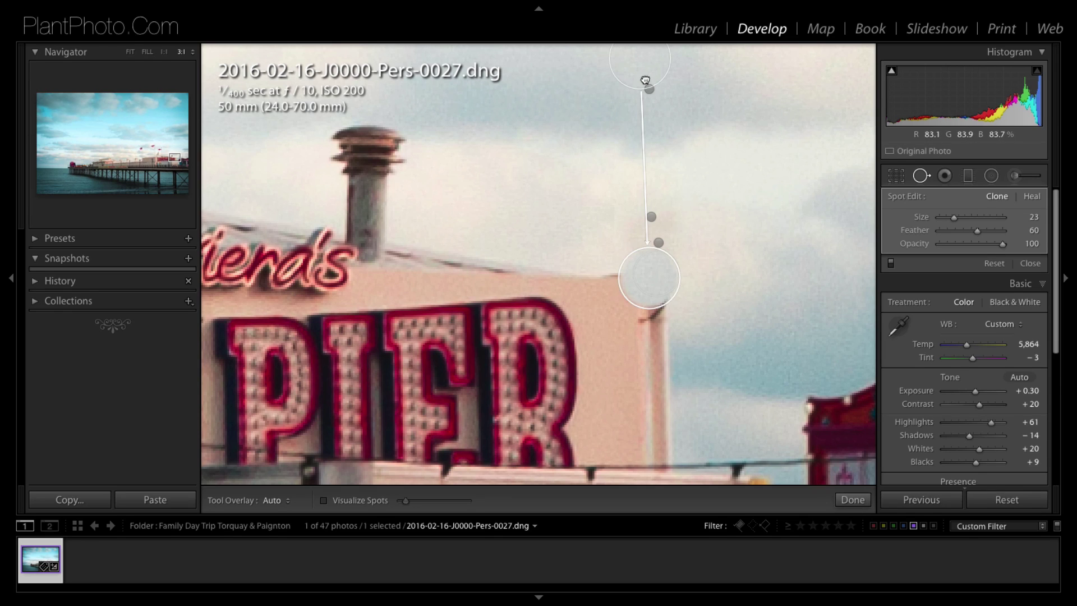
{"action": "mouse_move", "coordinate": [645, 81]}
{"action": "left_mouse_down"}
{"action": "mouse_move", "coordinate": [577, 281]}
{"action": "mouse_move", "coordinate": [590, 283]}
{"action": "mouse_move", "coordinate": [570, 285]}
{"action": "left_mouse_up"}
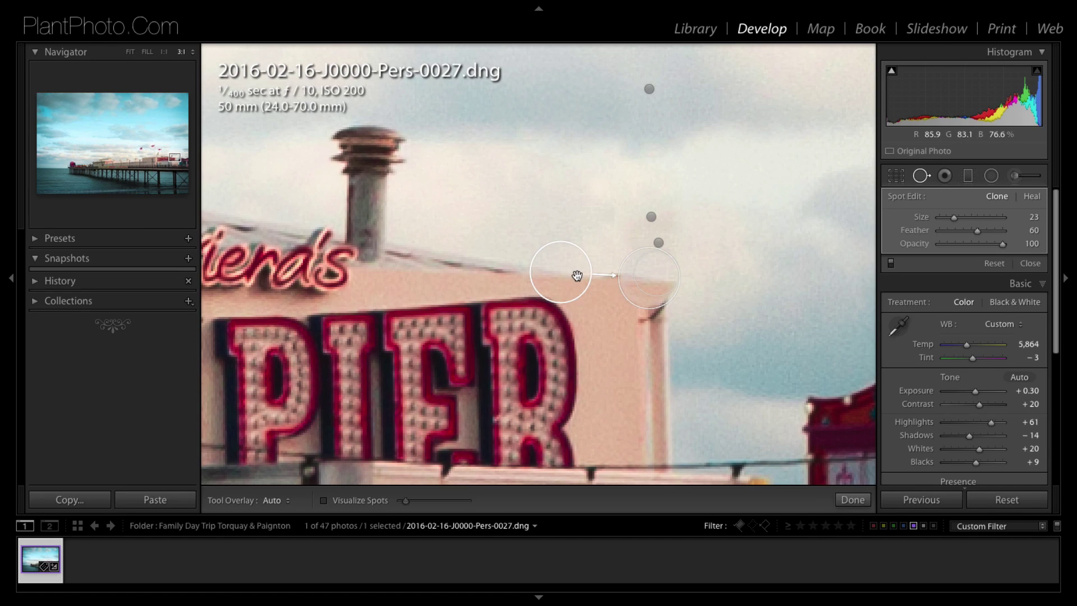
{"action": "left_click_drag", "start_coordinate": [575, 276], "coordinate": [591, 277]}
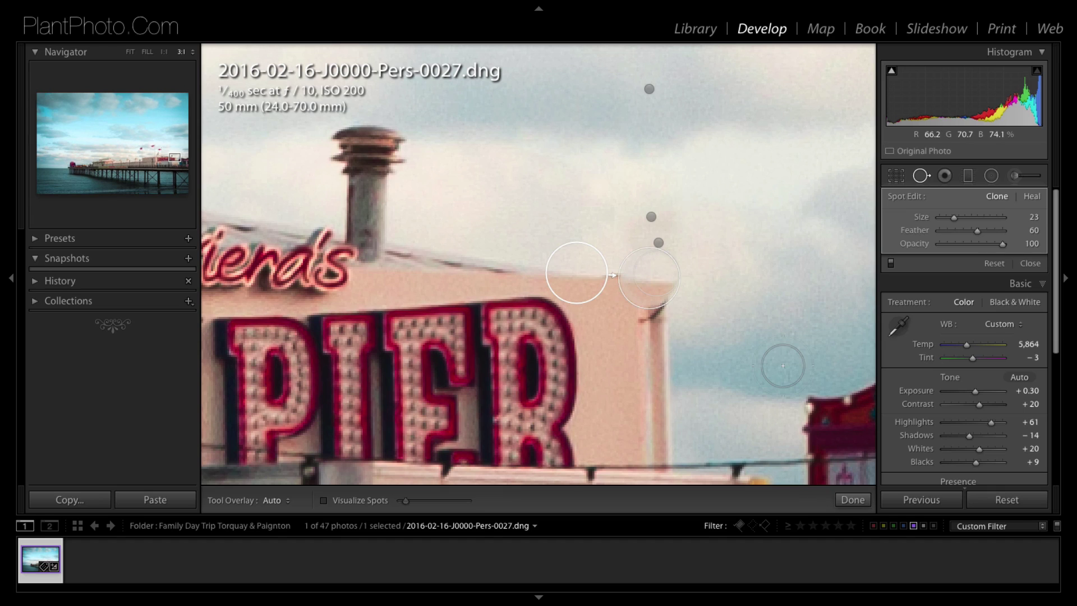
Increase the corner clone spot's feather, make it smaller, and nudge it slightly left.
{"action": "left_click", "coordinate": [275, 499]}
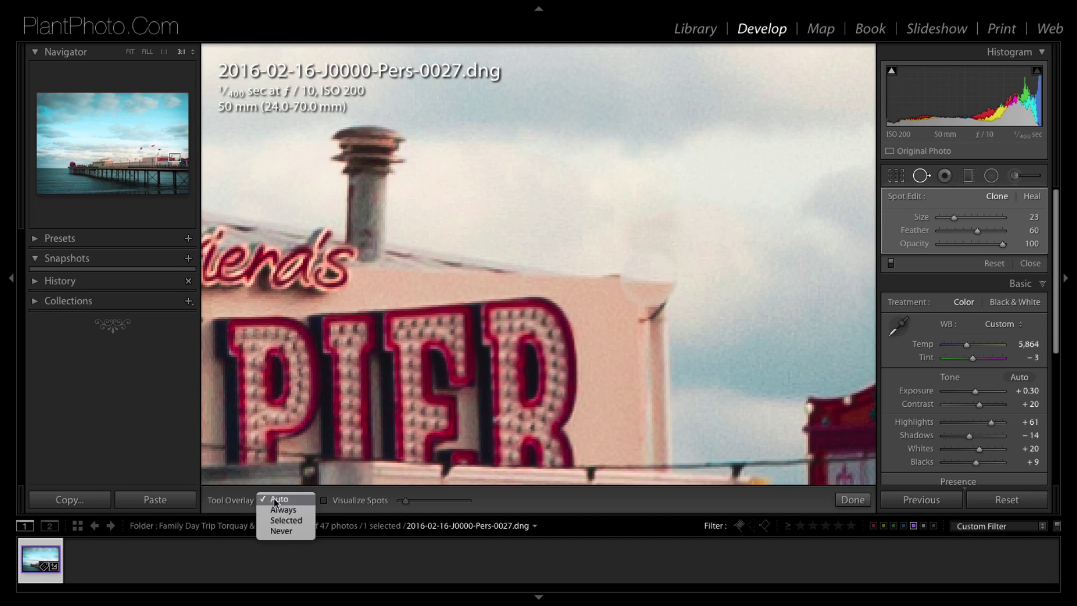
{"action": "left_click", "coordinate": [284, 530]}
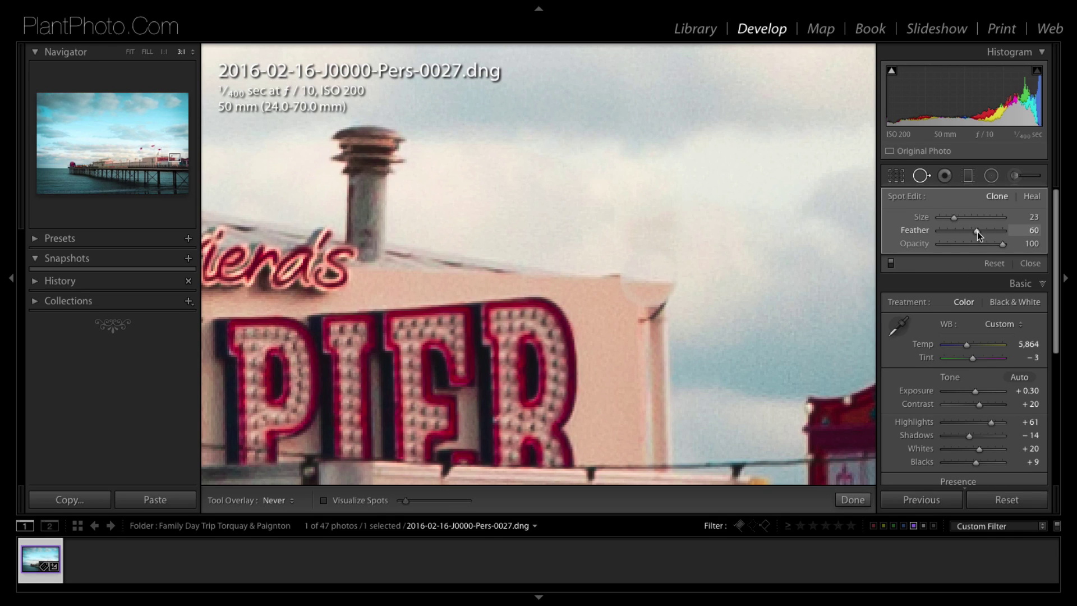
{"action": "mouse_move", "coordinate": [979, 235]}
{"action": "left_mouse_down"}
{"action": "mouse_move", "coordinate": [995, 236]}
{"action": "mouse_move", "coordinate": [979, 231]}
{"action": "left_mouse_up"}
{"action": "left_click_drag", "start_coordinate": [974, 234], "coordinate": [975, 235]}
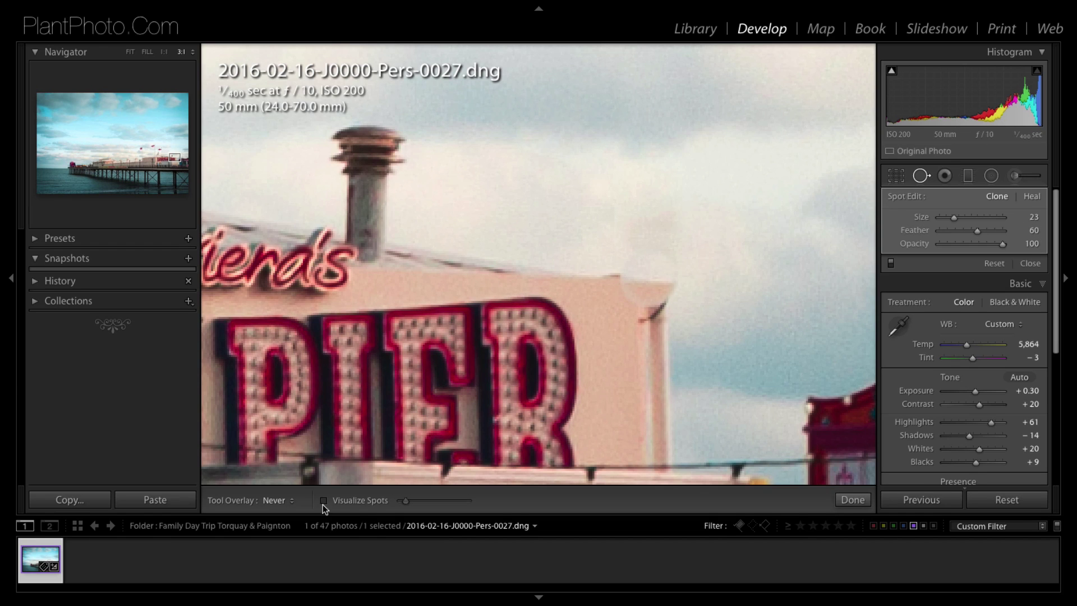
{"action": "left_click", "coordinate": [290, 503]}
{"action": "left_click", "coordinate": [281, 468]}
{"action": "left_click_drag", "start_coordinate": [953, 220], "coordinate": [957, 221]}
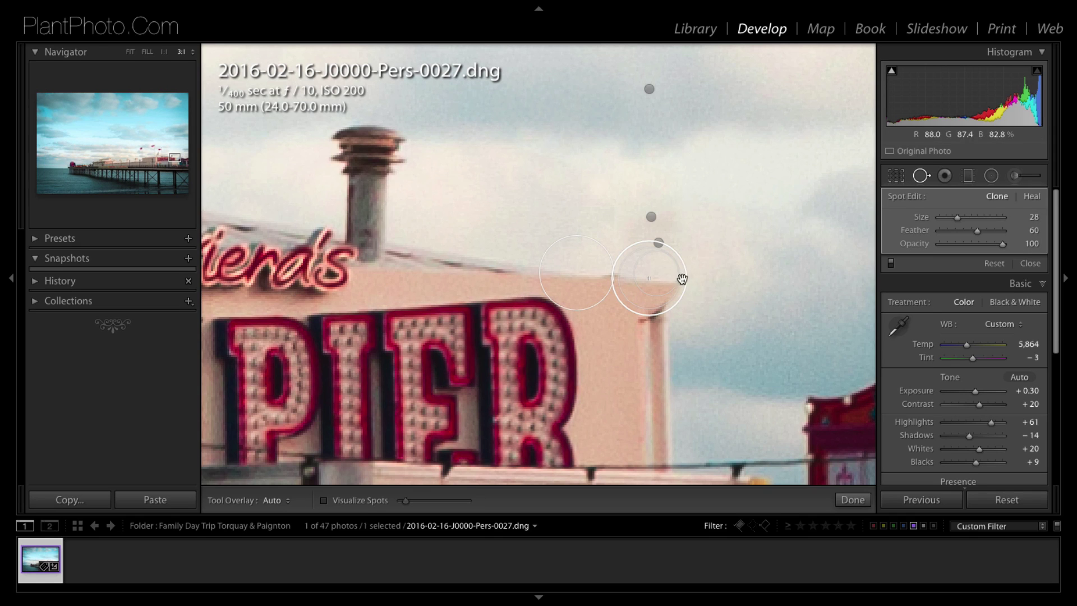
{"action": "left_click_drag", "start_coordinate": [684, 278], "coordinate": [680, 279]}
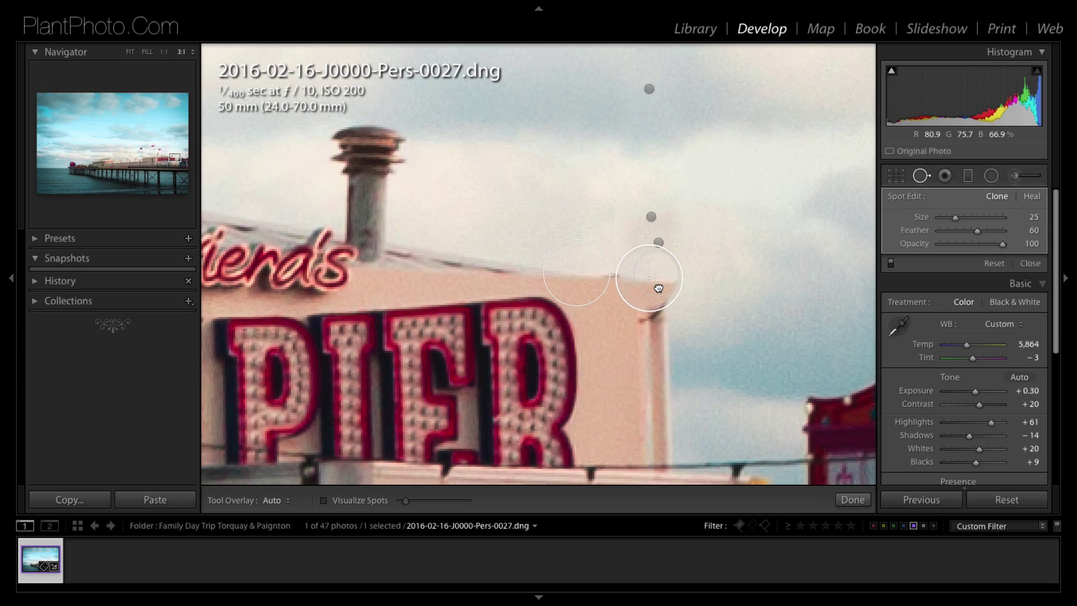
{"action": "left_click_drag", "start_coordinate": [656, 288], "coordinate": [655, 289]}
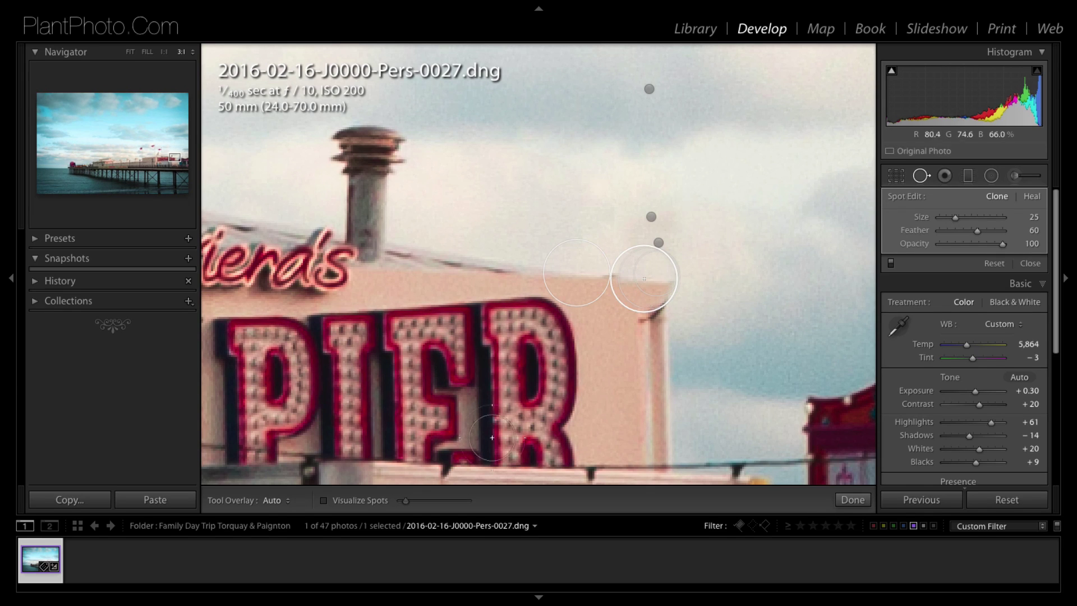
Add a size-25 clone spot over the dark streak on the sign's right edge, sampled from higher up.
{"action": "left_click", "coordinate": [275, 500]}
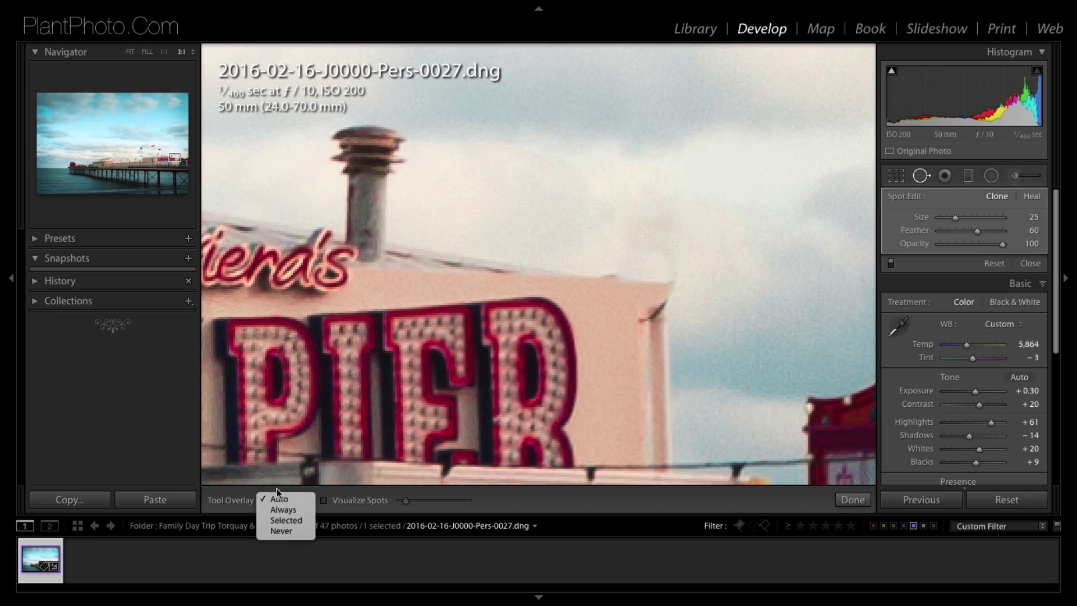
{"action": "left_click", "coordinate": [277, 529]}
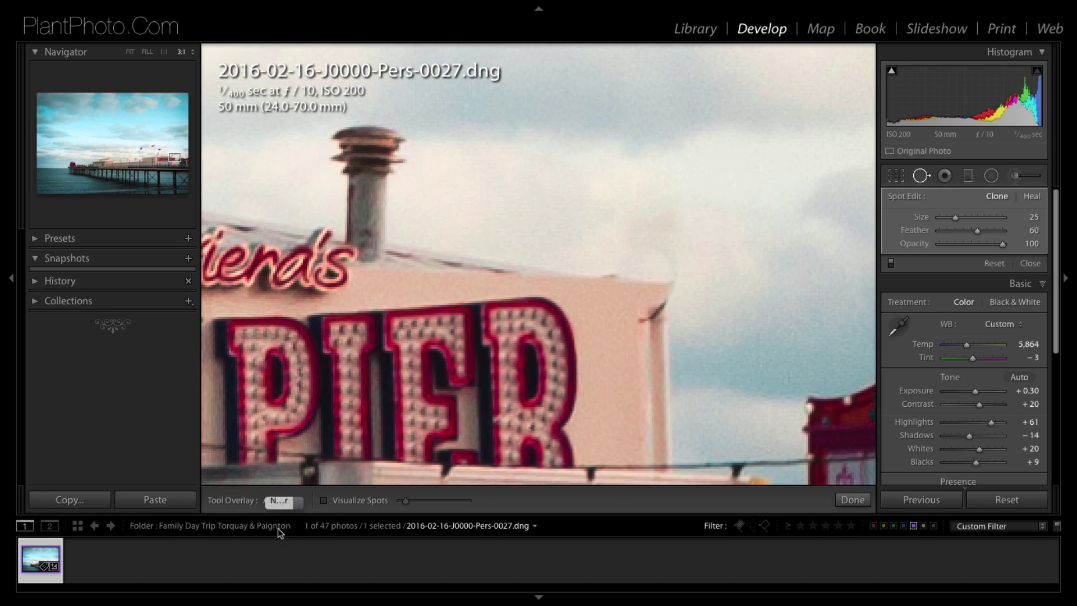
{"action": "left_click", "coordinate": [654, 317]}
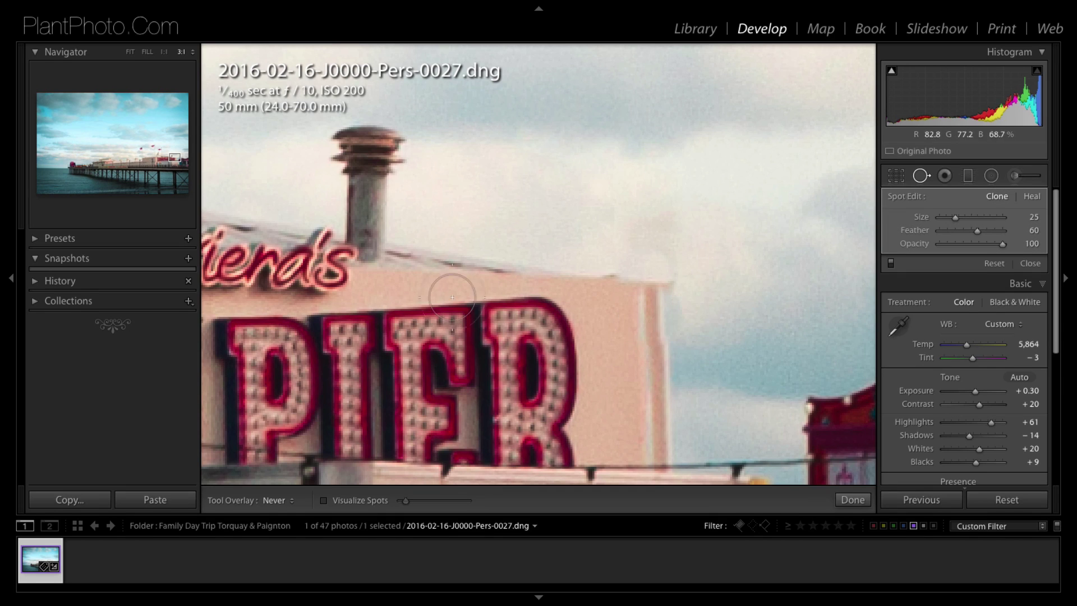
{"action": "left_click", "coordinate": [274, 503]}
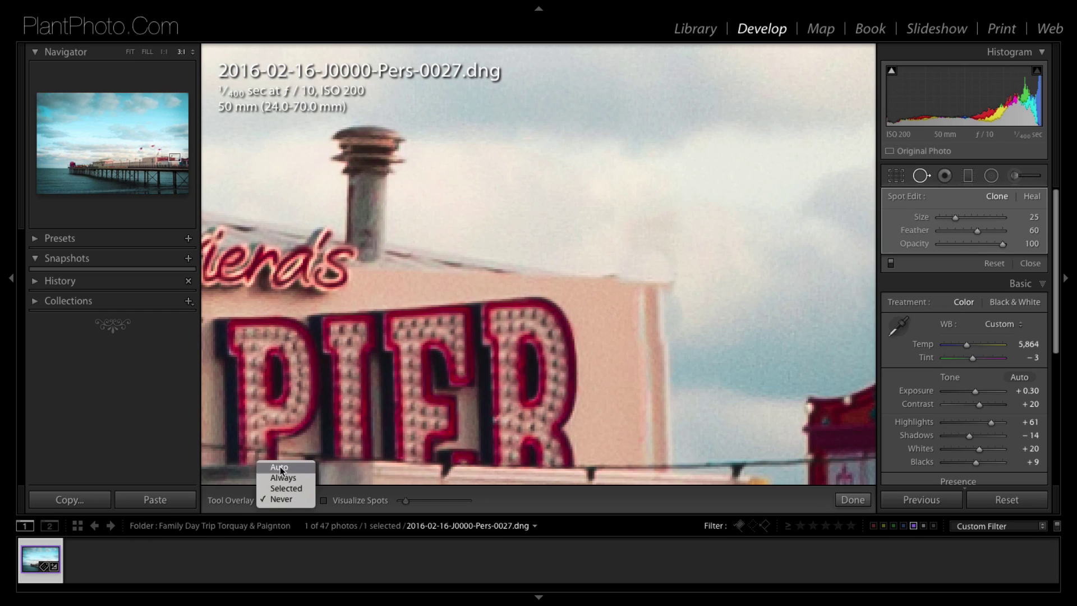
{"action": "left_click", "coordinate": [279, 465]}
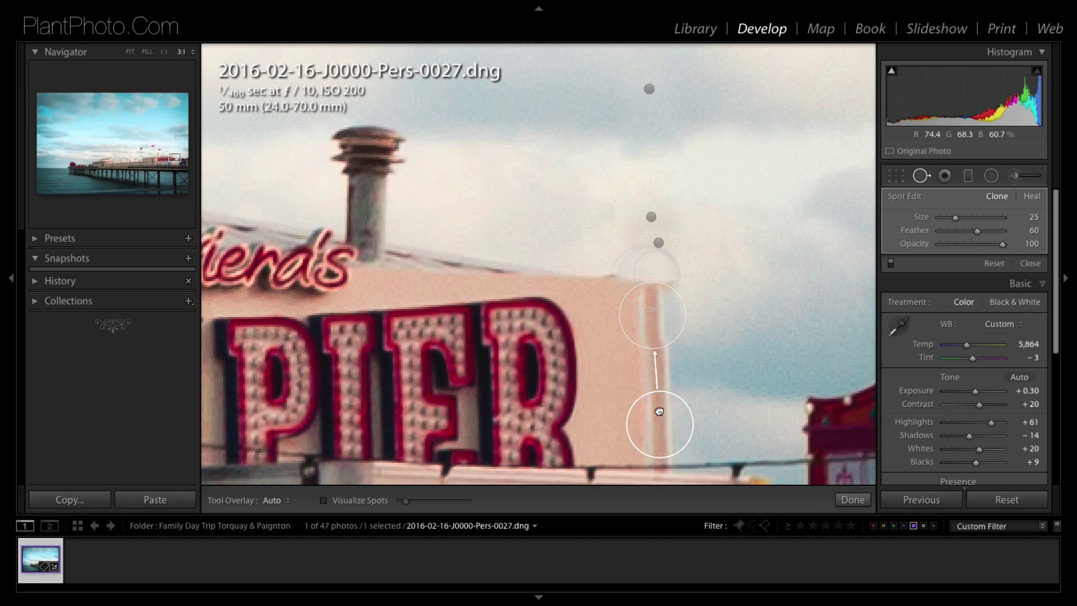
{"action": "left_click_drag", "start_coordinate": [660, 409], "coordinate": [654, 393]}
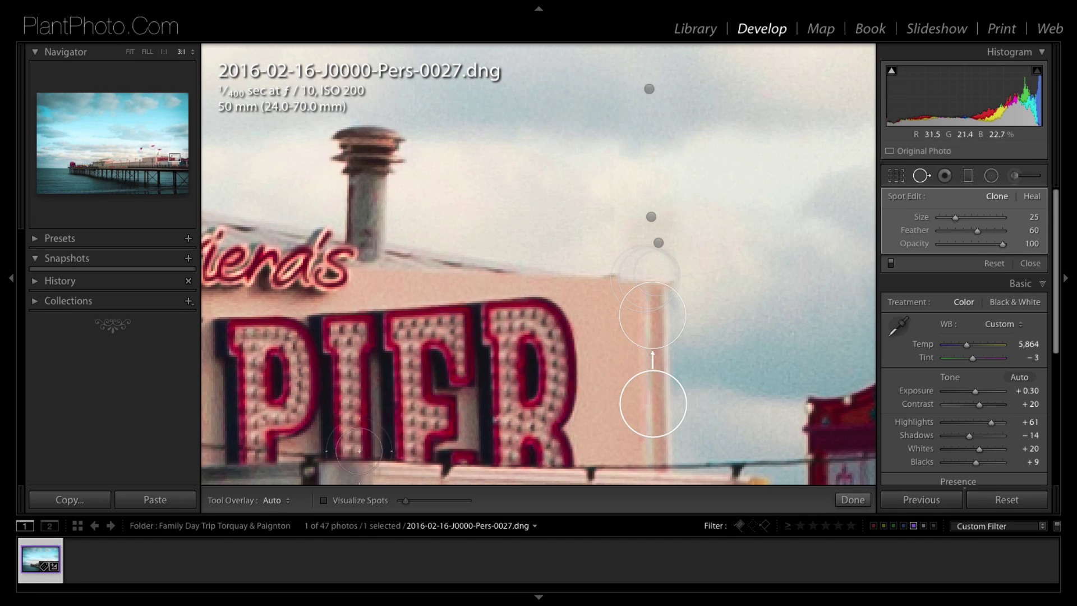
{"action": "left_click", "coordinate": [275, 500]}
{"action": "left_click", "coordinate": [277, 528]}
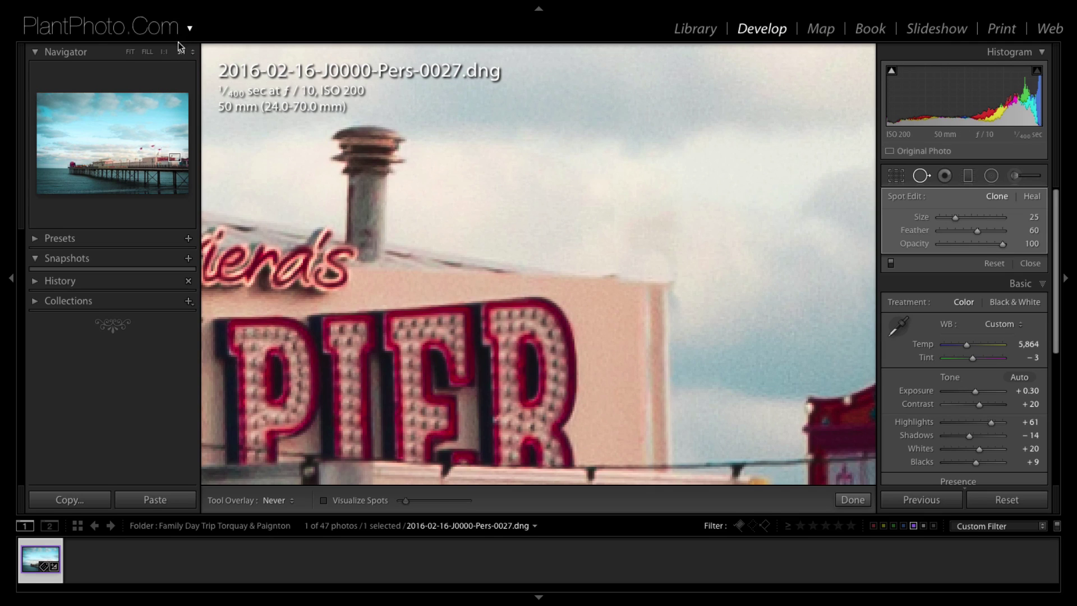
Fit the whole pier photo in view, then zoom to 3:1 on the pier buildings.
{"action": "left_click", "coordinate": [163, 52]}
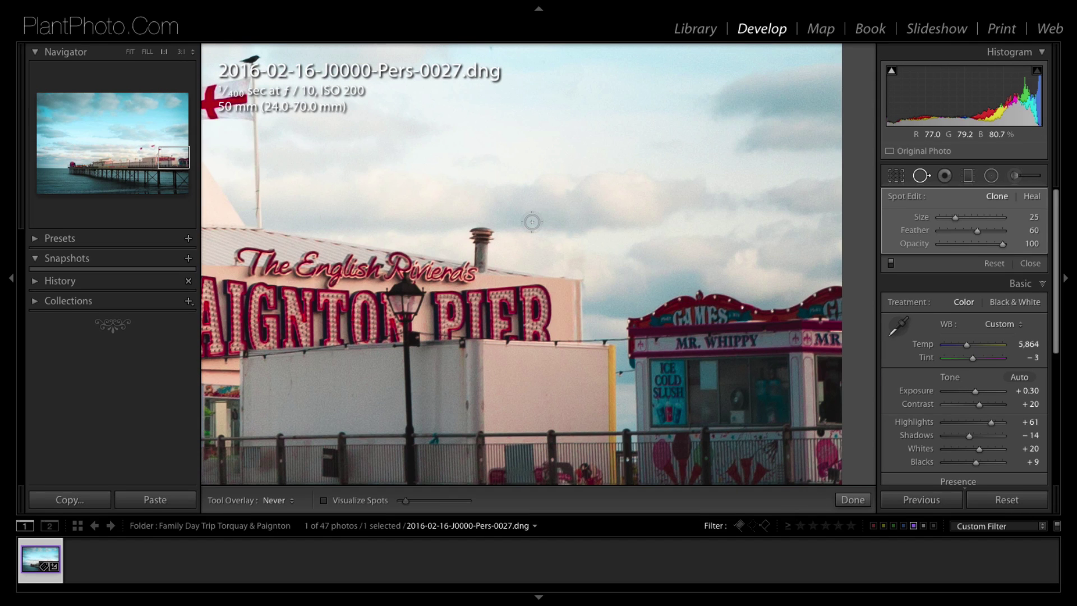
{"action": "left_click", "coordinate": [578, 292]}
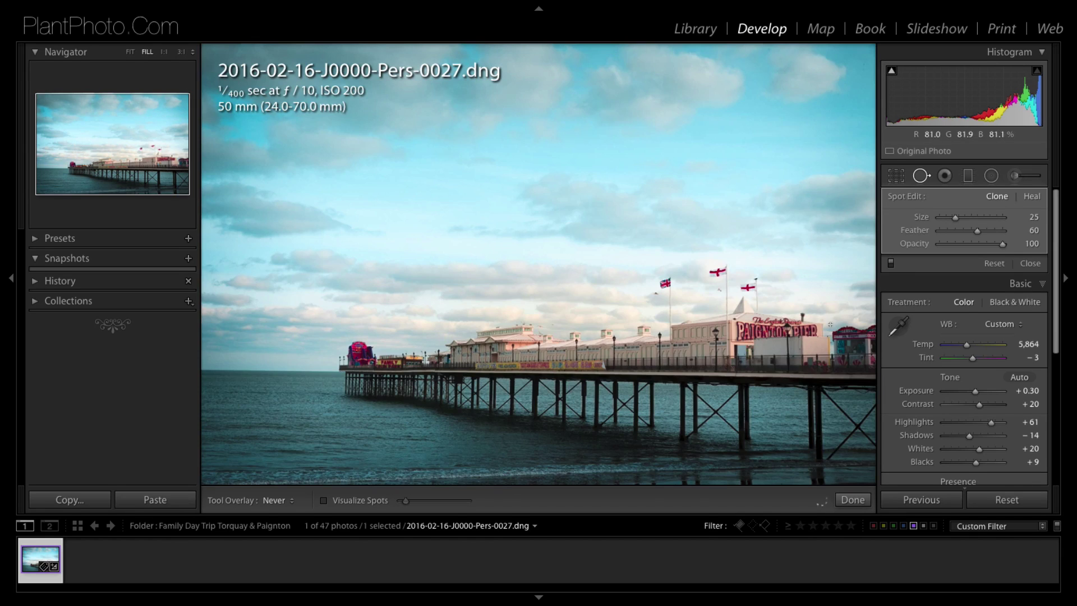
{"action": "left_click", "coordinate": [181, 51]}
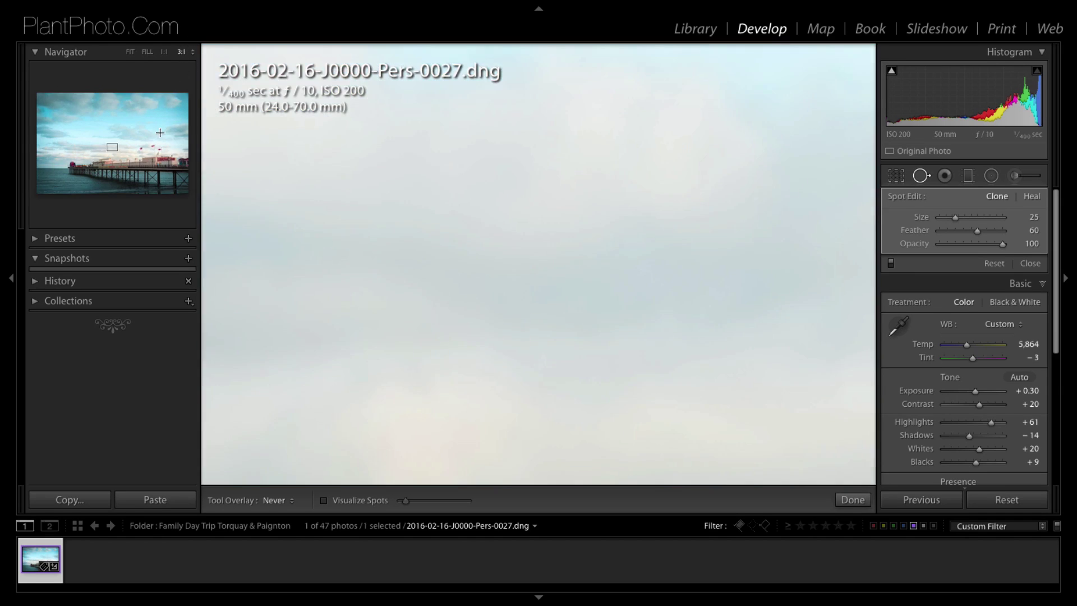
{"action": "left_click_drag", "start_coordinate": [112, 147], "coordinate": [176, 159]}
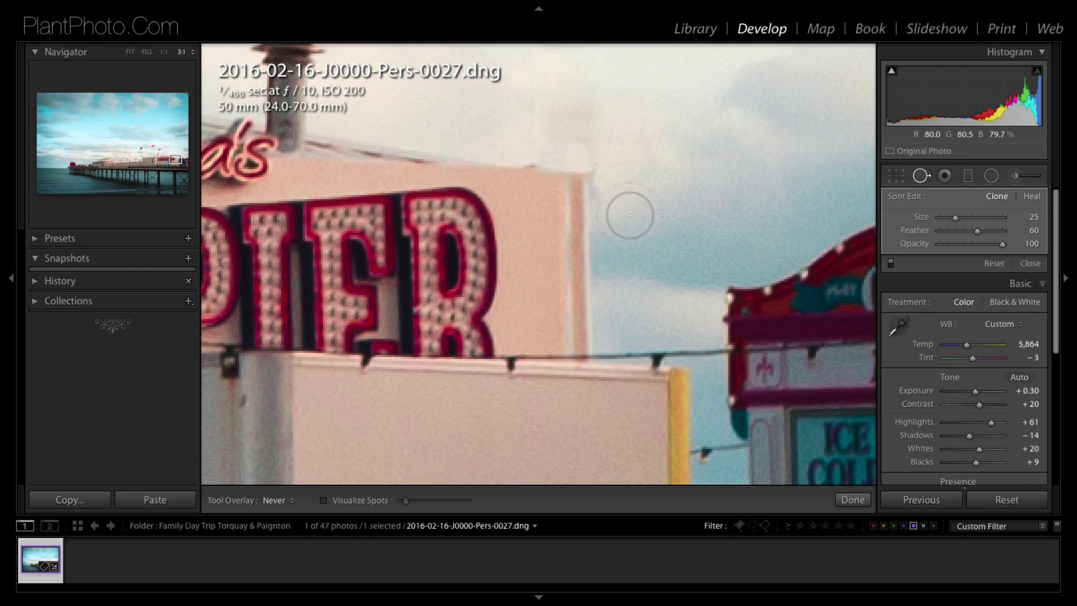
Shrink the clone spot to size 23 over the pole at the PIER sign's right end, then check at 1:1.
{"action": "left_click", "coordinate": [275, 500]}
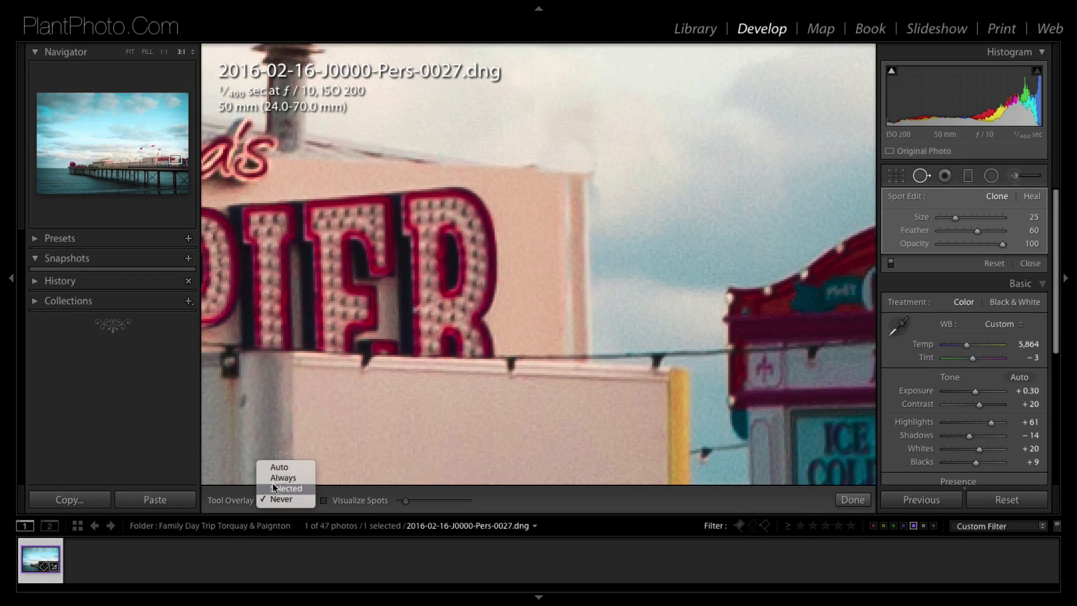
{"action": "left_click", "coordinate": [275, 468]}
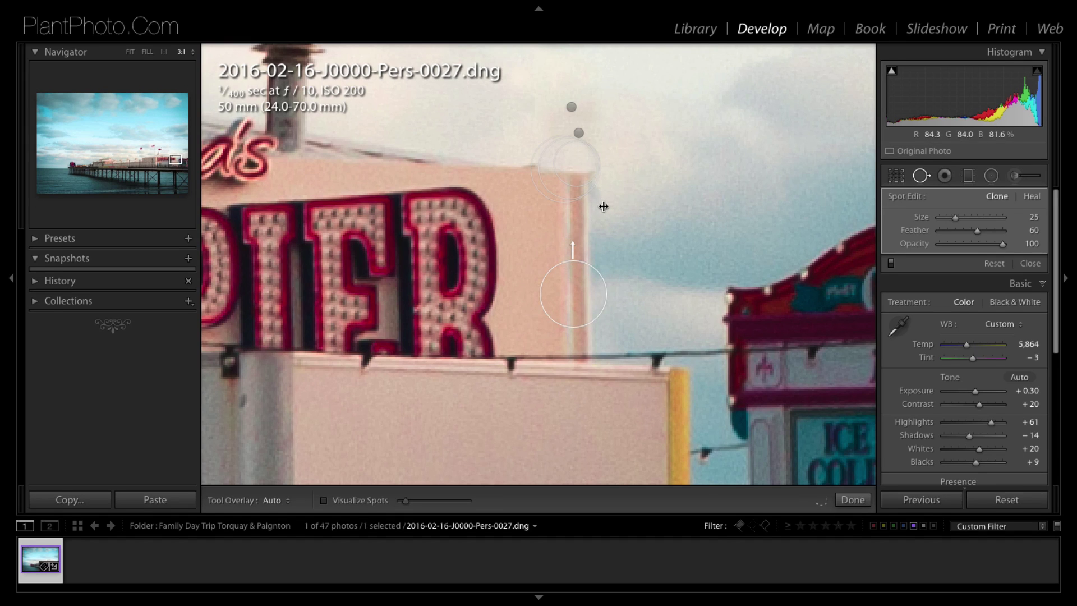
{"action": "scroll", "coordinate": [604, 208], "scroll_direction": "down", "scroll_amount": 2}
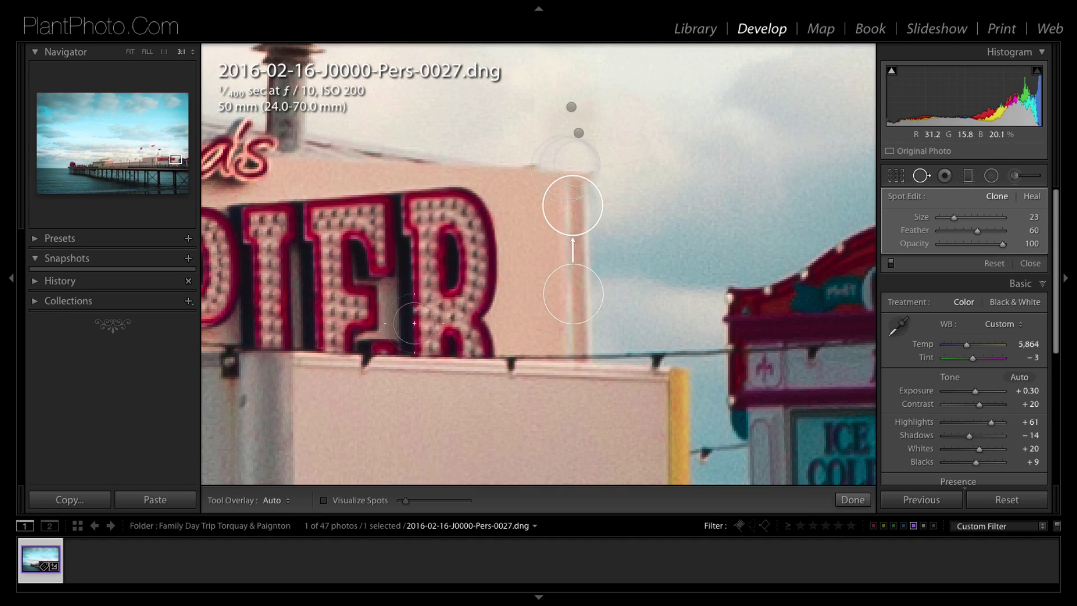
{"action": "left_click", "coordinate": [163, 52]}
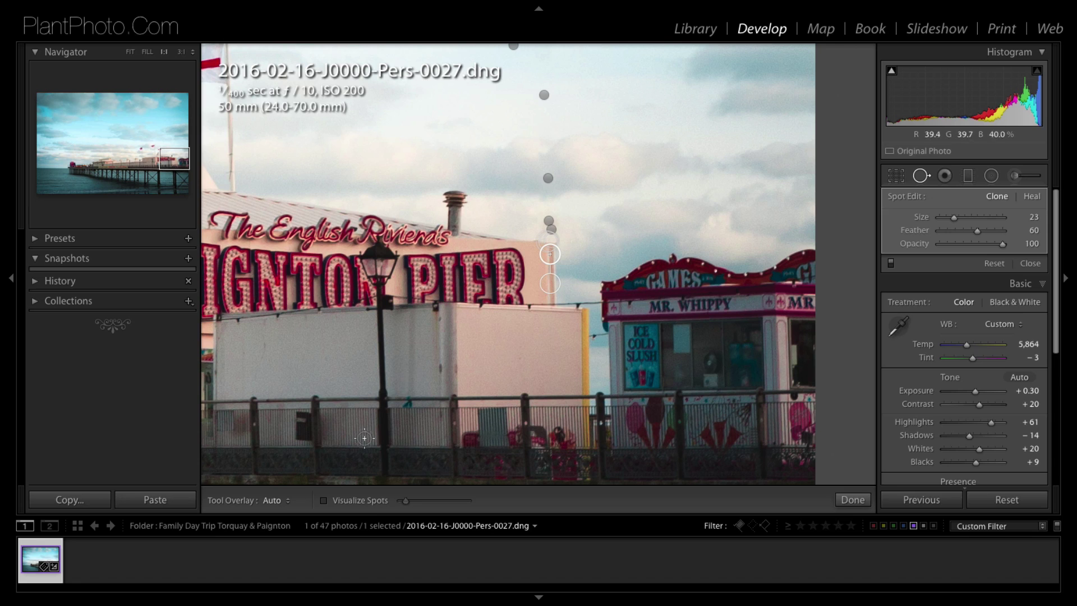
{"action": "left_click", "coordinate": [271, 501]}
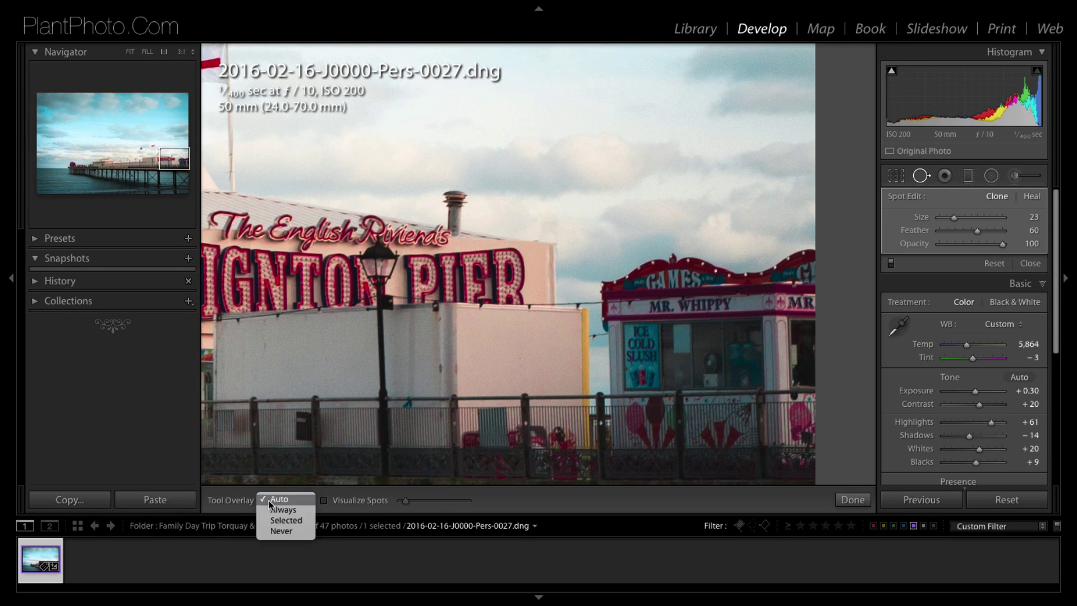
{"action": "left_click", "coordinate": [281, 531]}
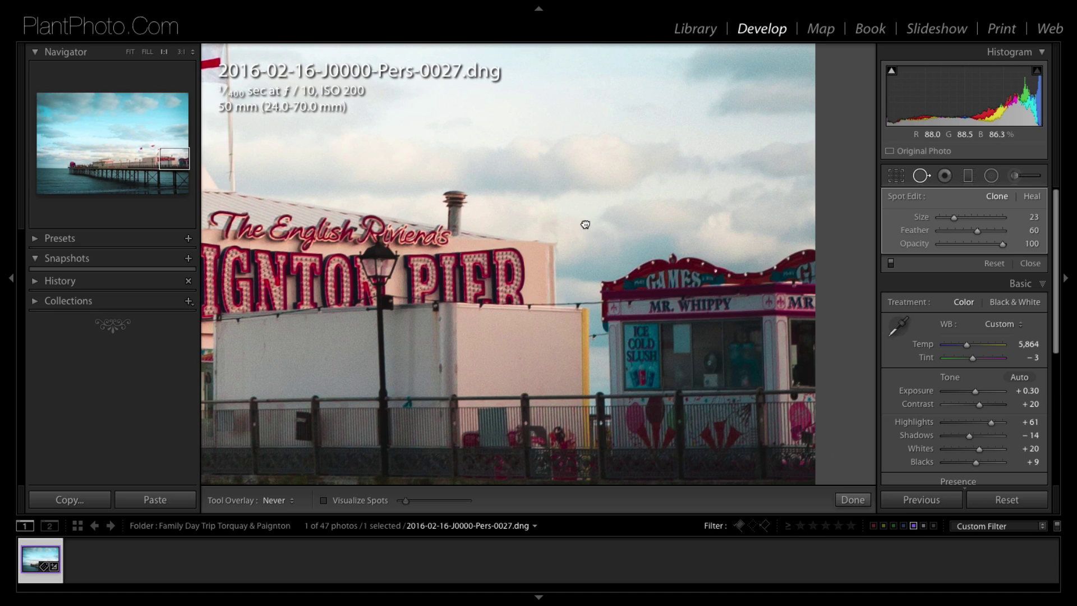
Fit the entire Paignton pier photo in view to check the clean sky above the roof.
{"action": "key", "text": "z"}
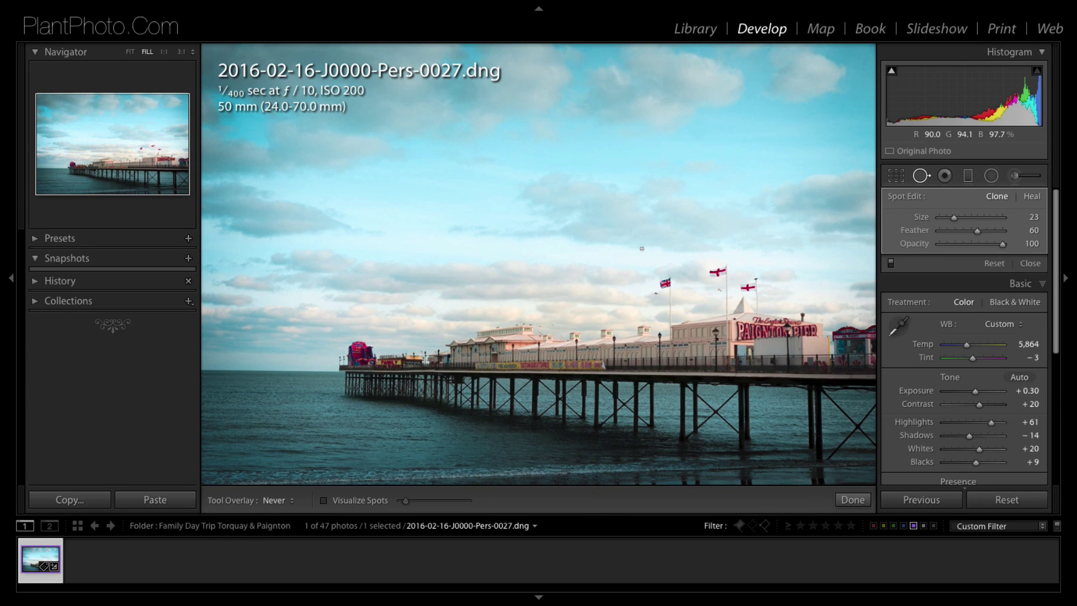